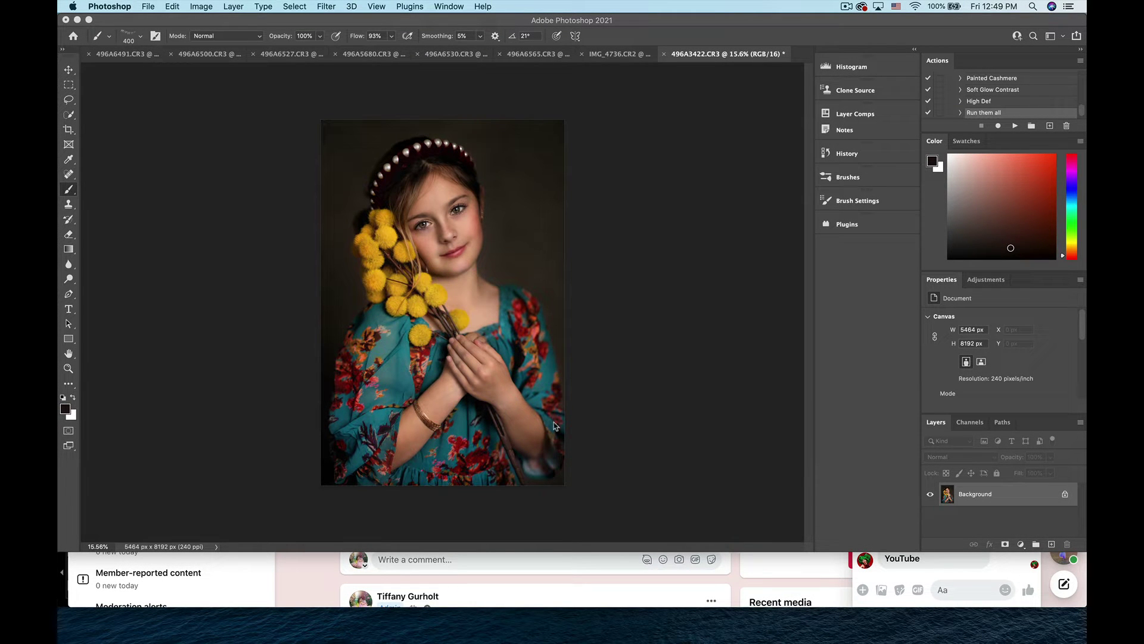
# Step: Scroll to the top of the Actions panel and collapse the WTF - Painterly Portraits set
pyautogui.scroll(1, 983, 108)
pyautogui.scroll(3, 983, 108)
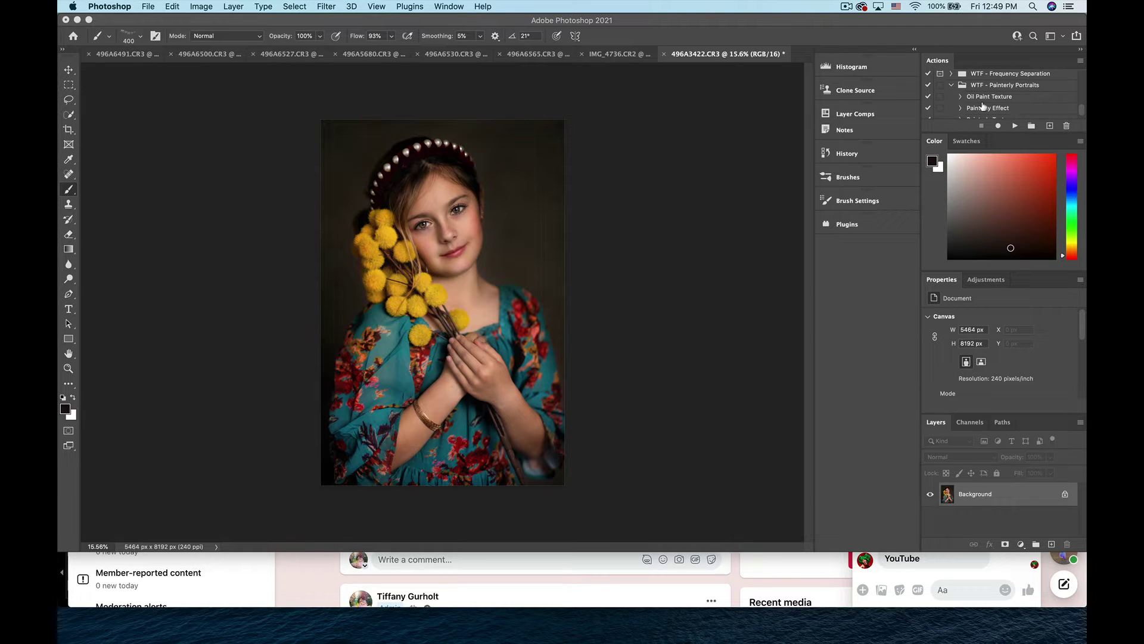
pyautogui.click(952, 85)
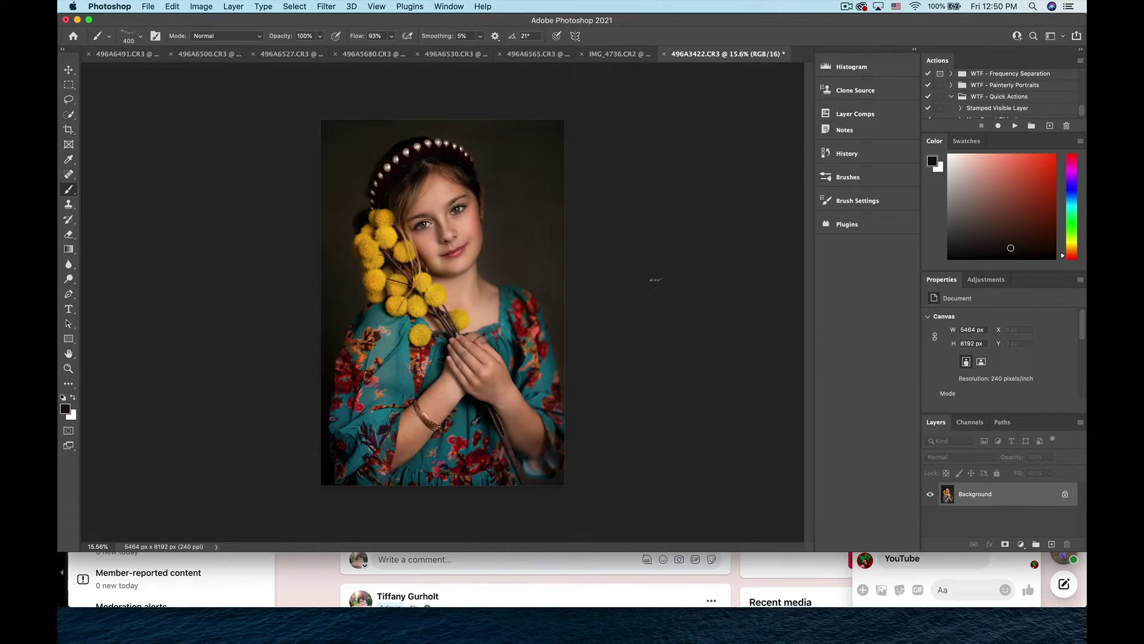
# Step: Expand the WTF - Painterly Portraits set and select its Run them all action
pyautogui.click(953, 88)
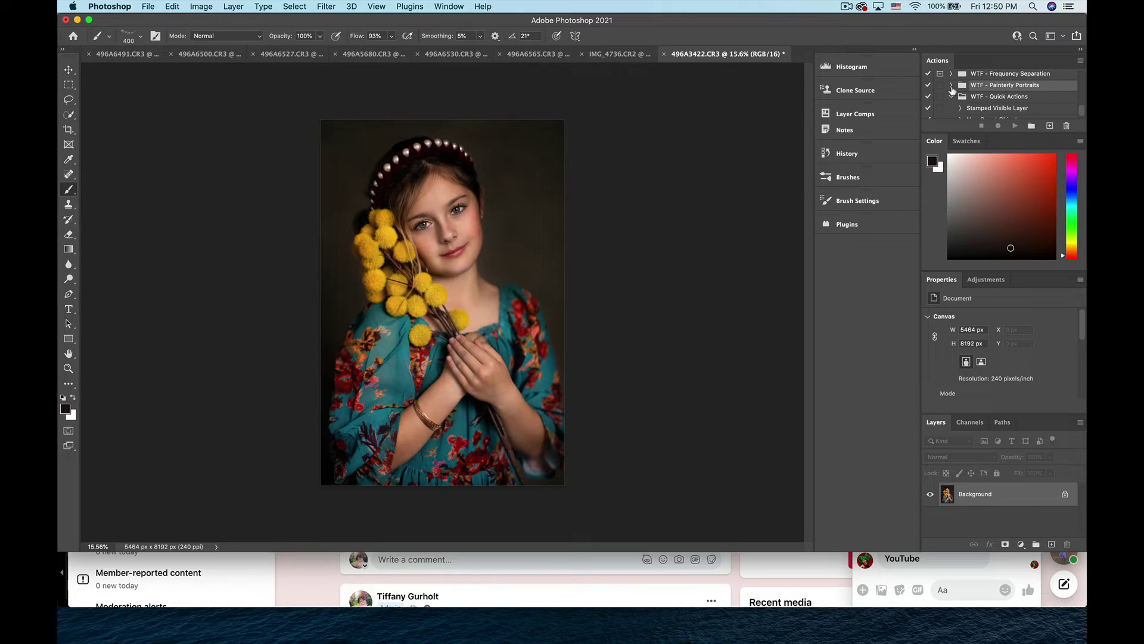
pyautogui.click(952, 85)
pyautogui.scroll(-1, 990, 100)
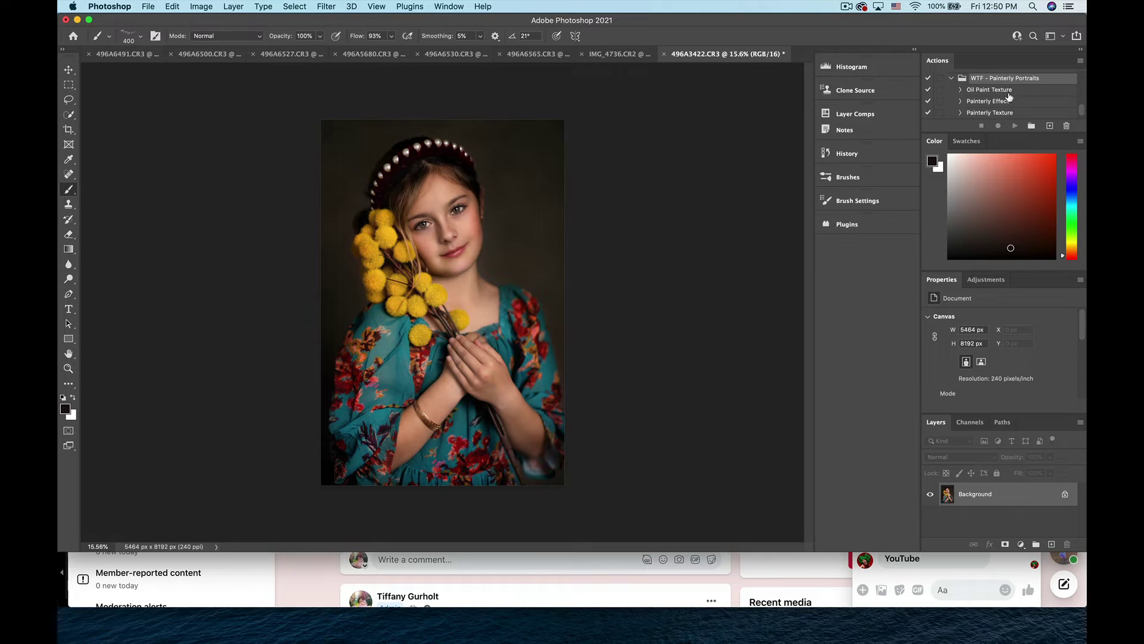
pyautogui.scroll(-1, 1012, 101)
pyautogui.scroll(-1, 1011, 102)
pyautogui.scroll(-1, 1004, 112)
pyautogui.scroll(-5, 1004, 112)
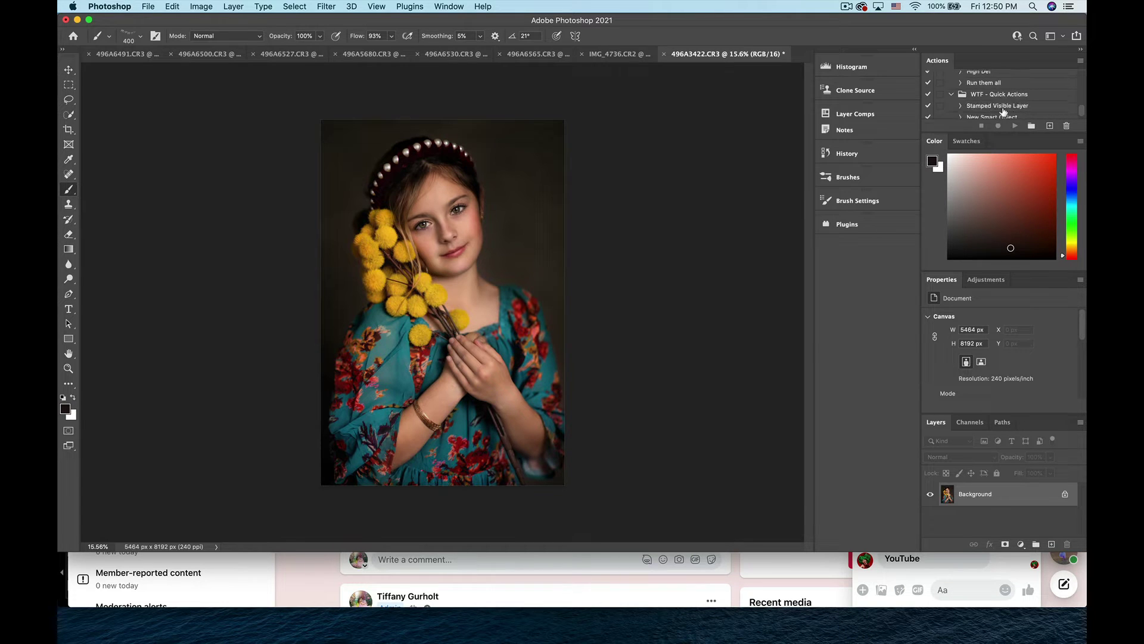
pyautogui.click(986, 83)
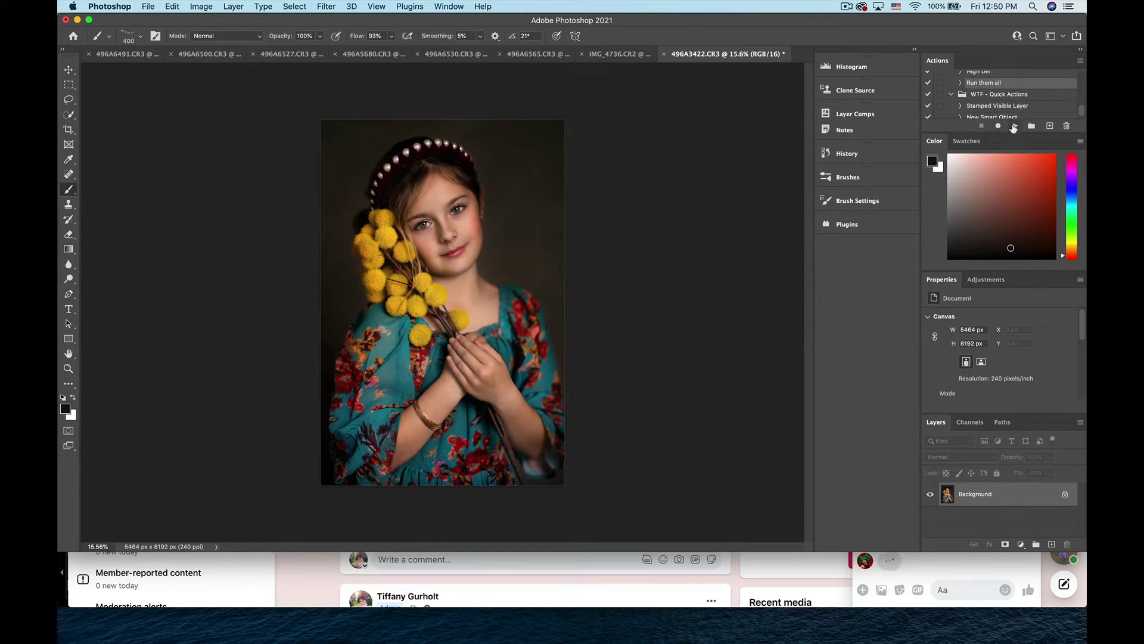
# Step: Play Run them all to generate the High Def, Soft Contrast Glow and painted layers
pyautogui.click(1014, 126)
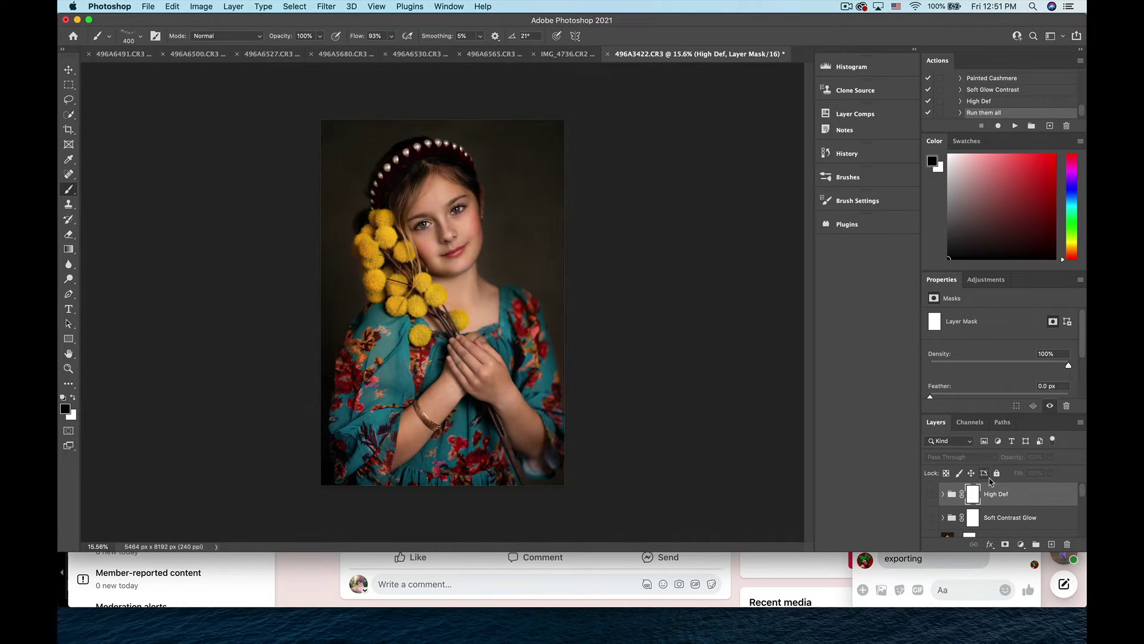
# Step: Turn on the High Def group and lower its opacity
pyautogui.scroll(-5, 992, 514)
pyautogui.scroll(5, 991, 514)
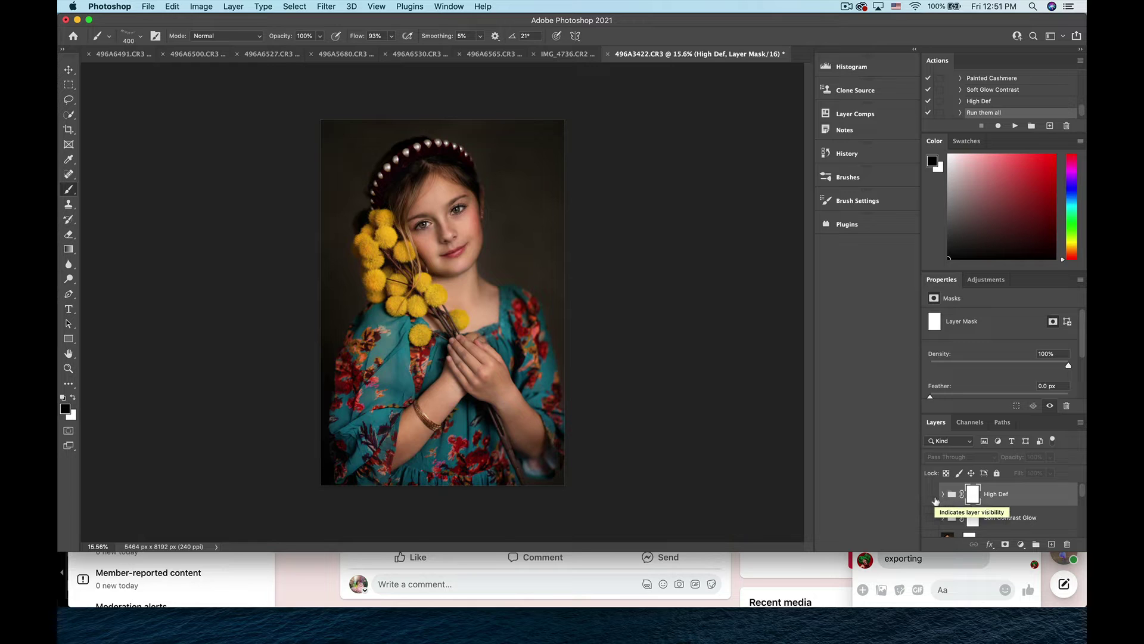
pyautogui.click(930, 495)
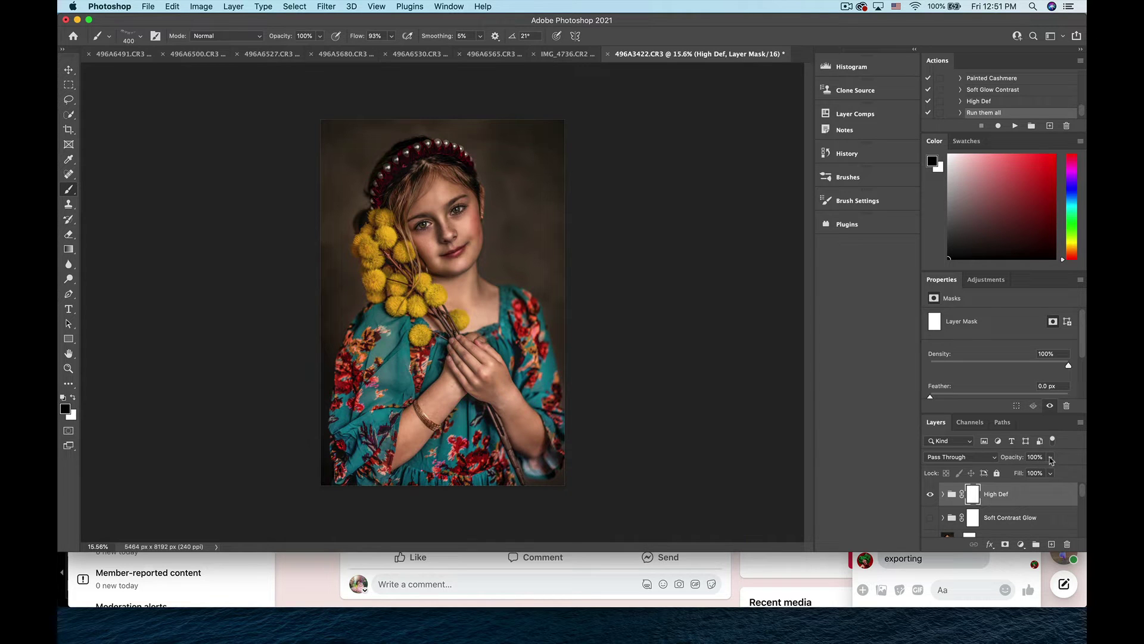
pyautogui.click(1051, 459)
pyautogui.moveTo(1052, 473); pyautogui.dragTo(1007, 473)
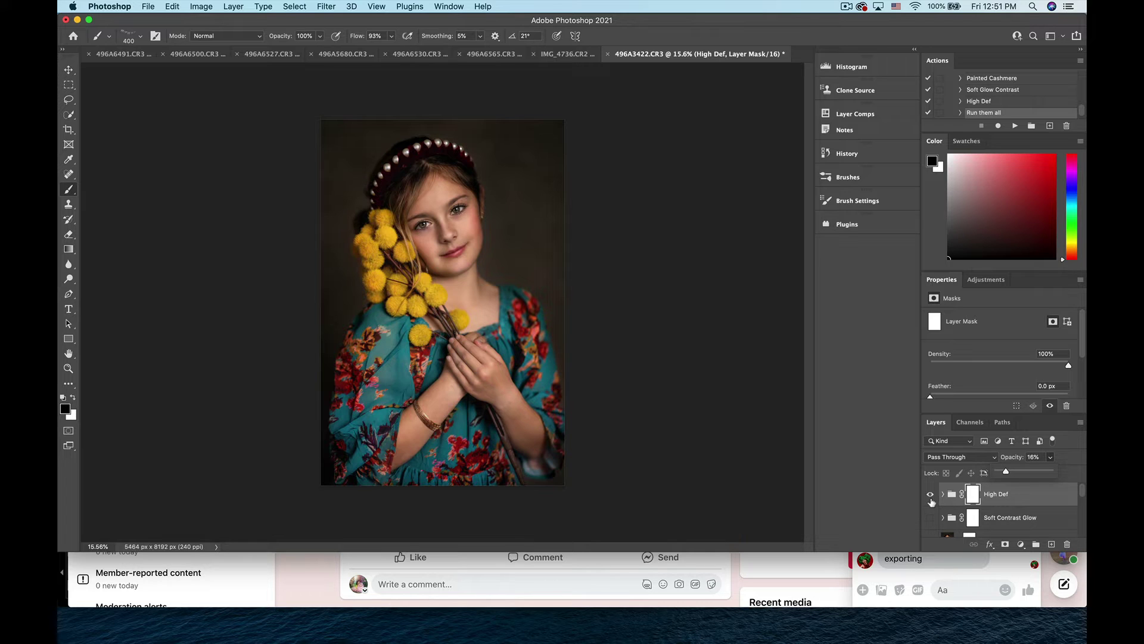
pyautogui.click(931, 495)
# Step: Compare High Def on and off, settling its opacity at 8%
pyautogui.click(930, 494)
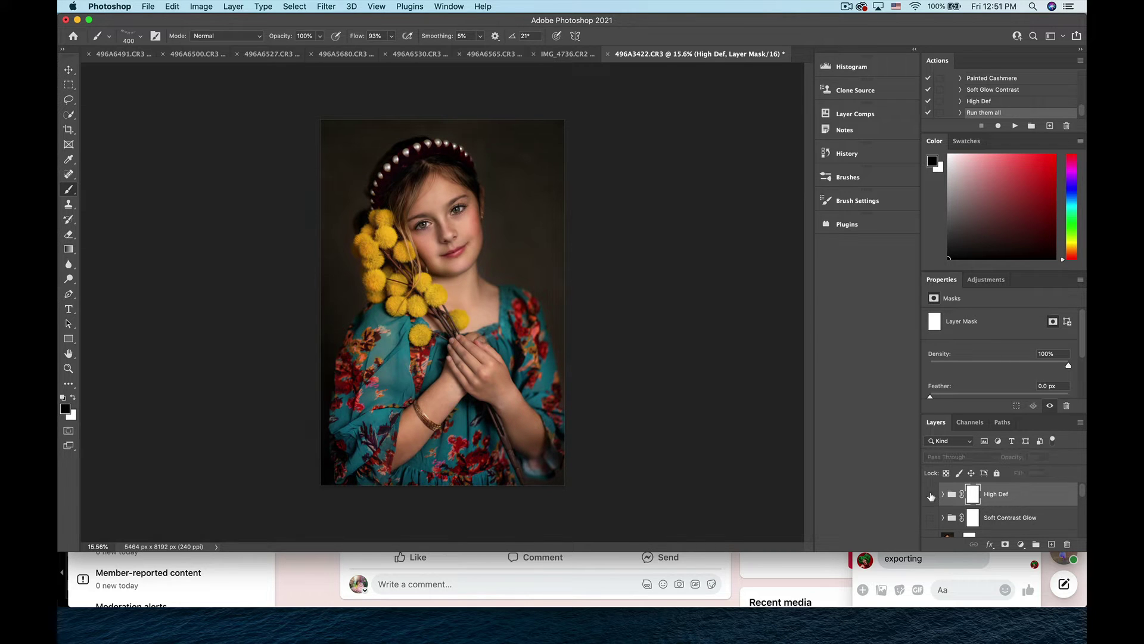
pyautogui.click(931, 495)
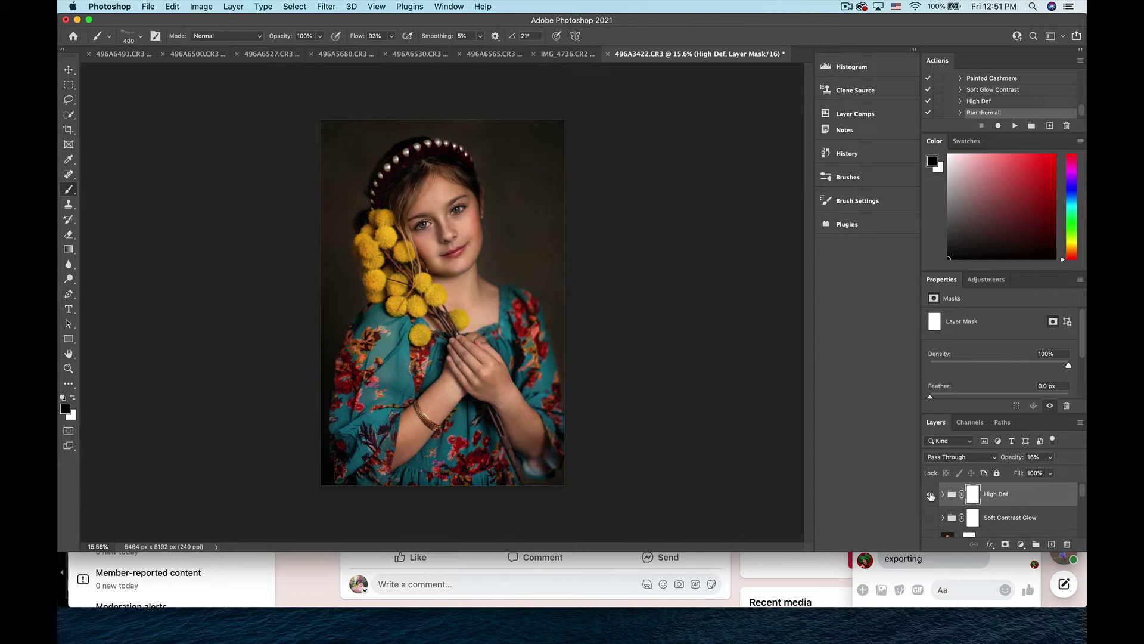
pyautogui.click(931, 495)
pyautogui.click(931, 495)
pyautogui.click(931, 495)
pyautogui.click(931, 494)
pyautogui.moveTo(1050, 473); pyautogui.dragTo(1034, 472)
pyautogui.click(931, 494)
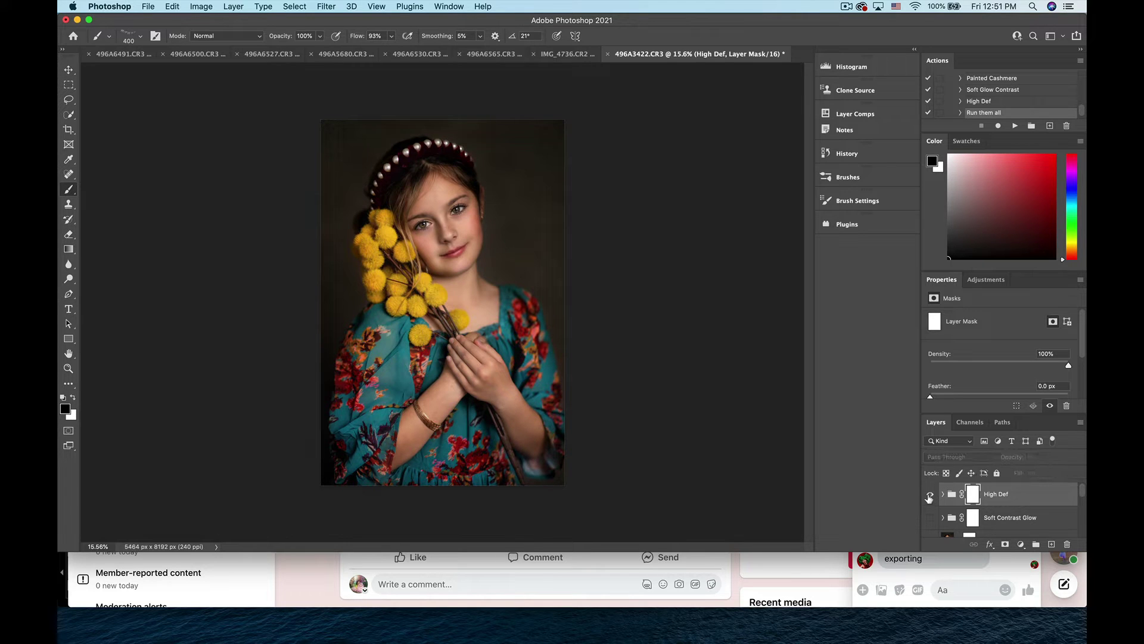
pyautogui.click(929, 496)
pyautogui.click(929, 495)
pyautogui.click(930, 495)
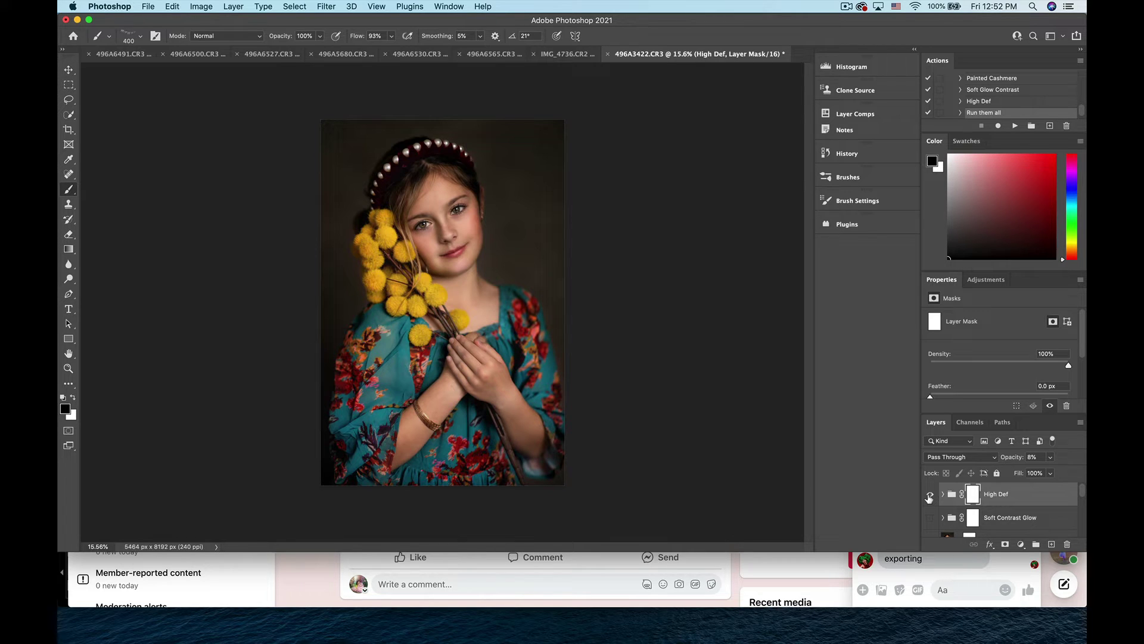
pyautogui.scroll(-1, 1021, 498)
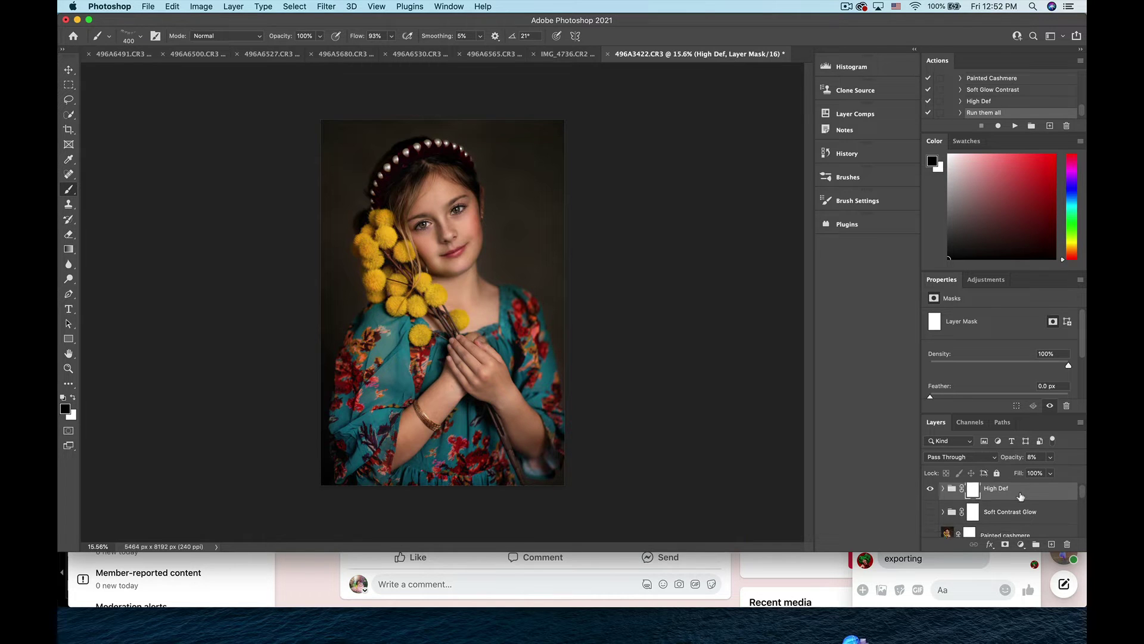
pyautogui.scroll(-1, 1021, 496)
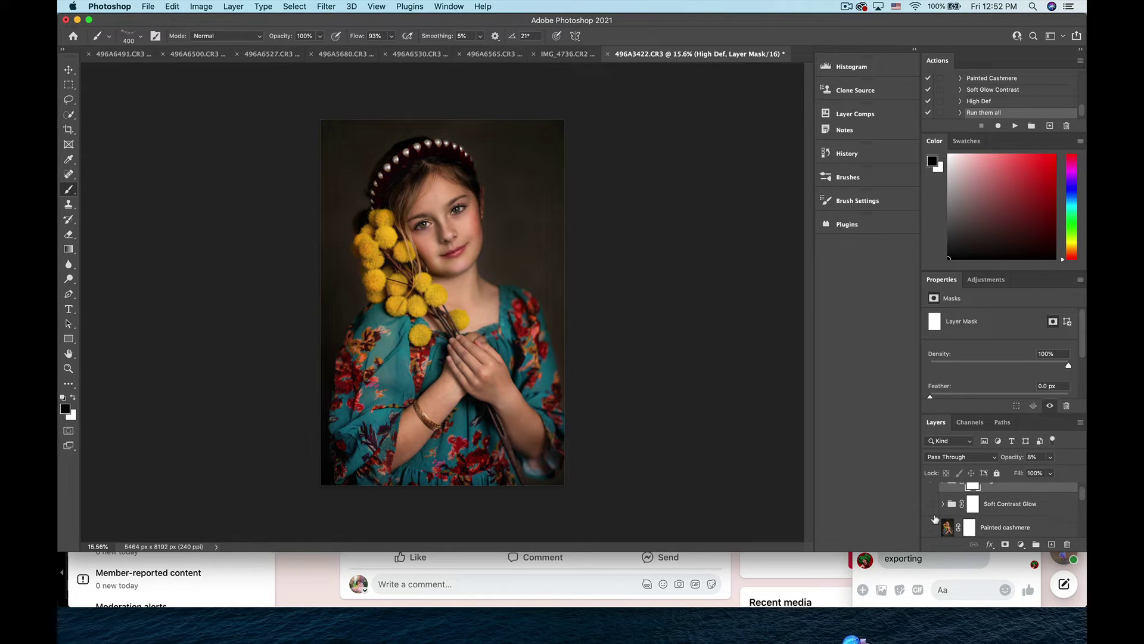
pyautogui.scroll(1, 934, 519)
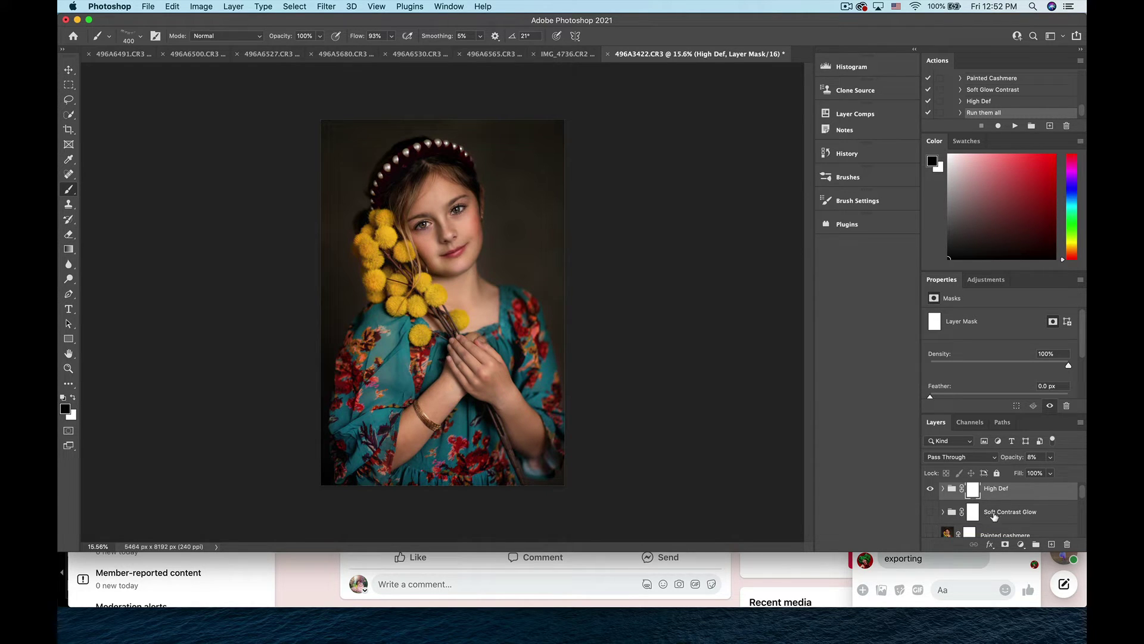
# Step: Select and switch on the Soft Contrast Glow group, toggling it to compare
pyautogui.click(1006, 514)
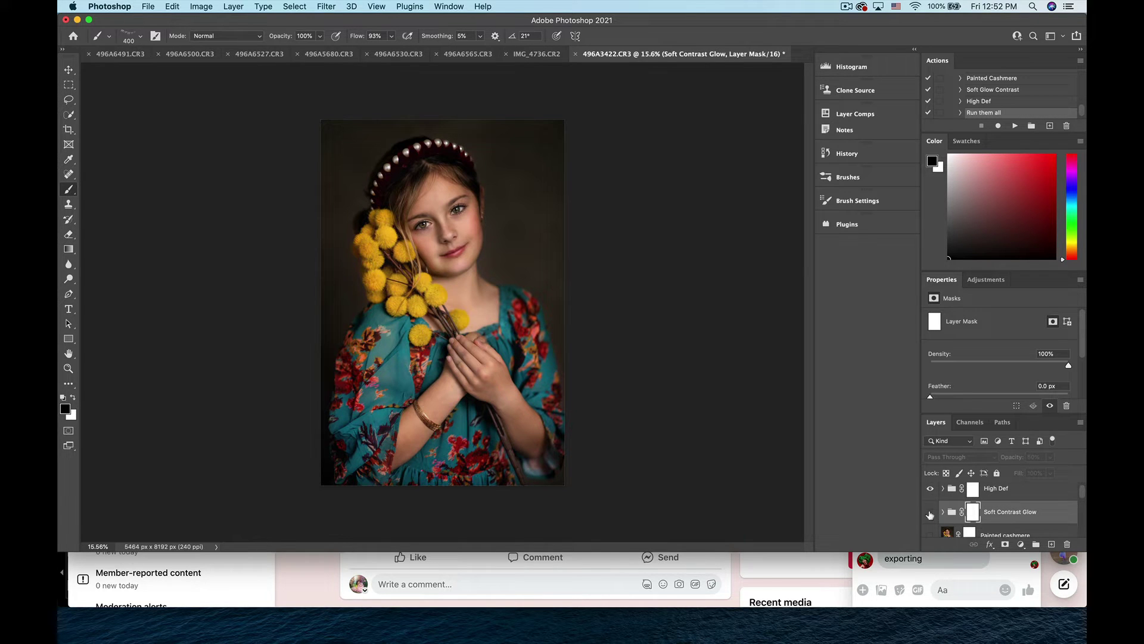
pyautogui.scroll(1, 656, 407)
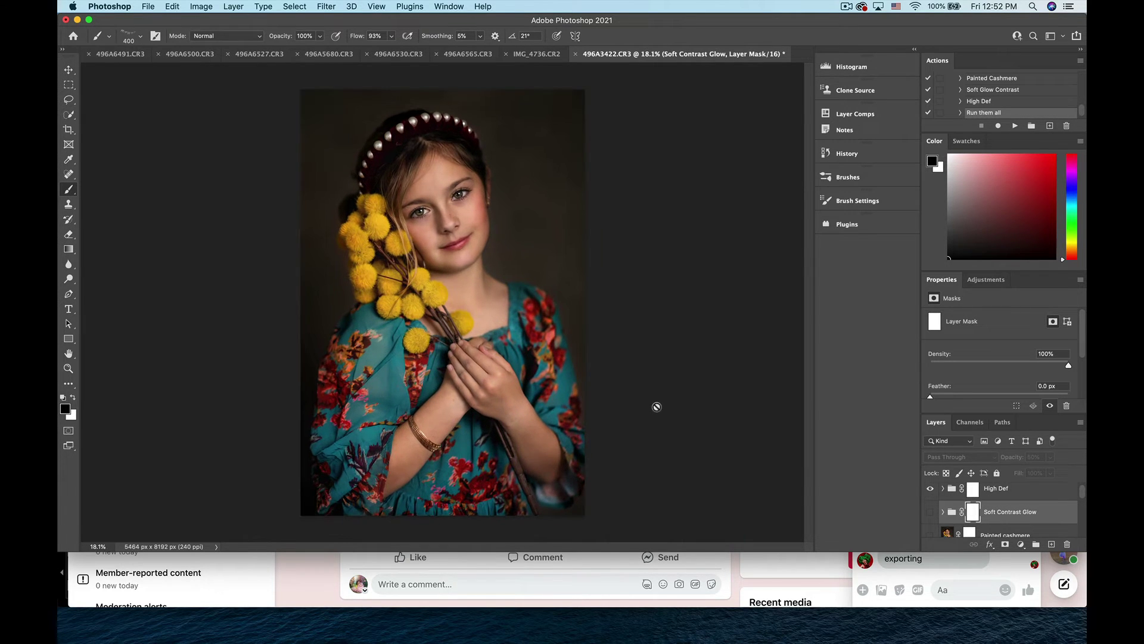
pyautogui.click(930, 513)
pyautogui.click(930, 512)
pyautogui.click(931, 513)
pyautogui.click(931, 513)
pyautogui.click(930, 513)
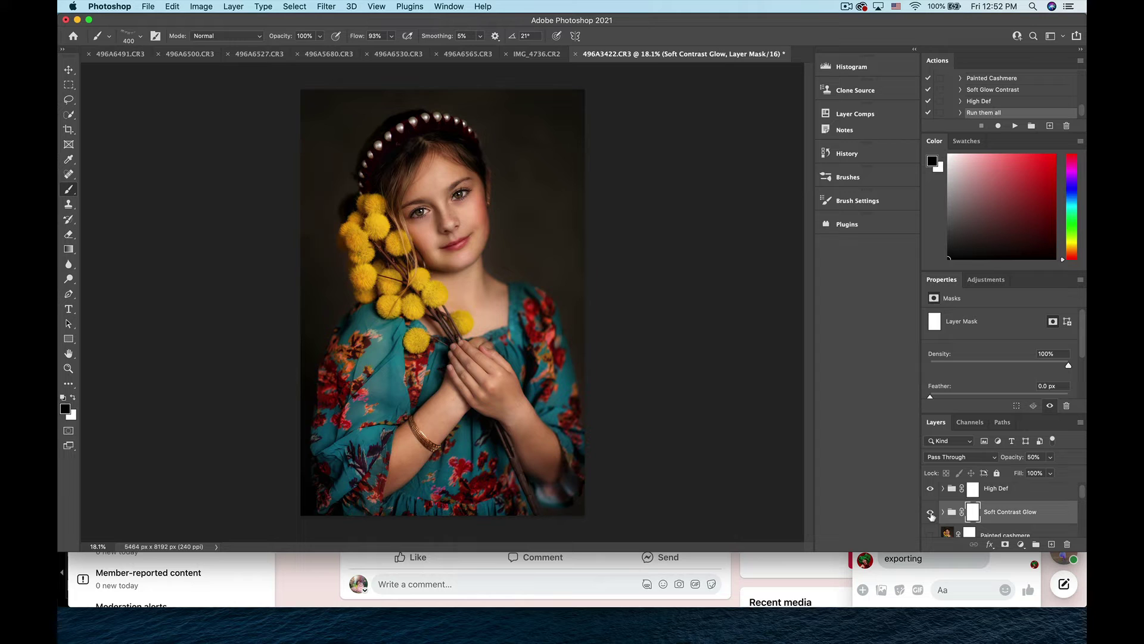
pyautogui.click(931, 513)
pyautogui.click(930, 513)
pyautogui.scroll(-3, 569, 283)
# Step: Lower Soft Contrast Glow's opacity to 9% and compare it on and off
pyautogui.click(992, 512)
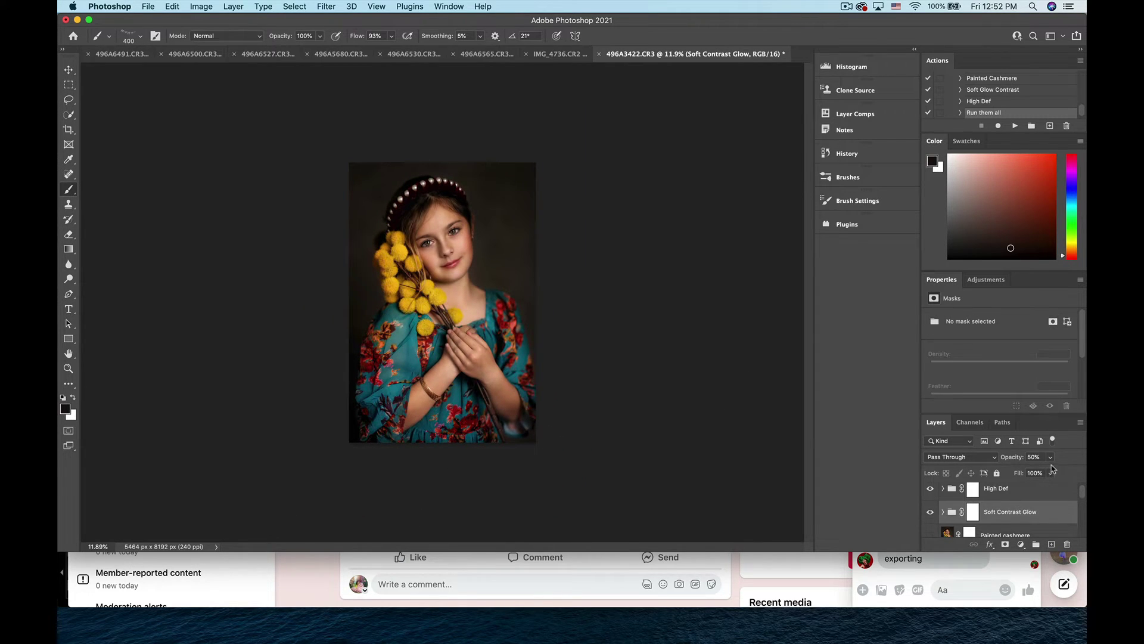
pyautogui.moveTo(1050, 457); pyautogui.dragTo(1030, 475)
pyautogui.click(930, 512)
pyautogui.click(930, 512)
pyautogui.click(930, 511)
pyautogui.click(929, 512)
pyautogui.scroll(-2, 1070, 507)
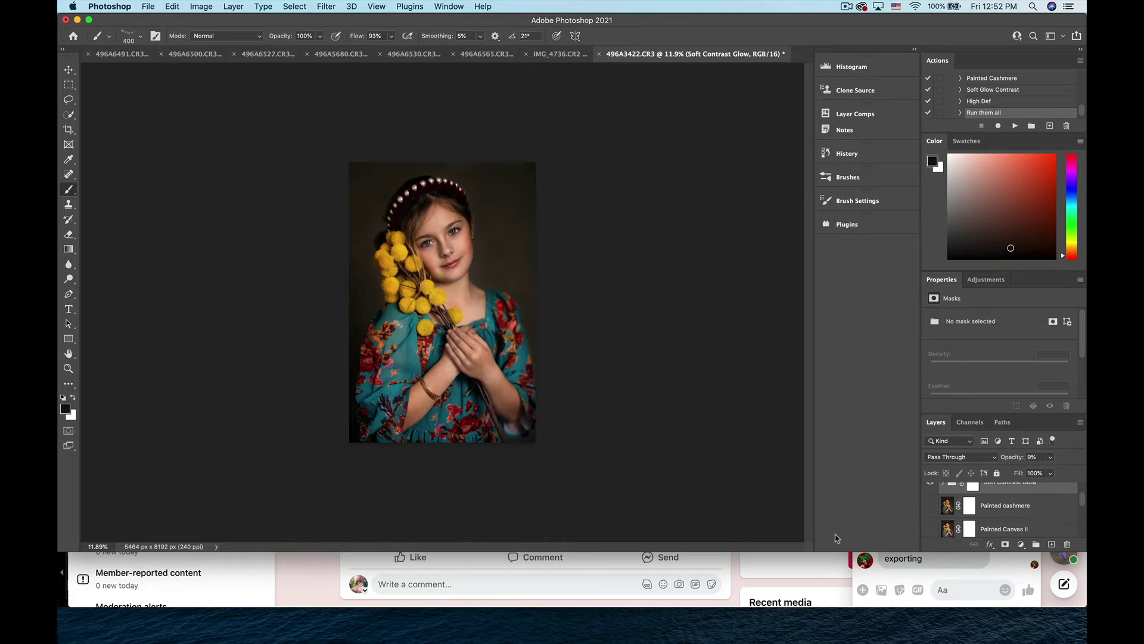
# Step: Toggle the Painted cashmere layer repeatedly to compare, leaving it switched on
pyautogui.click(929, 505)
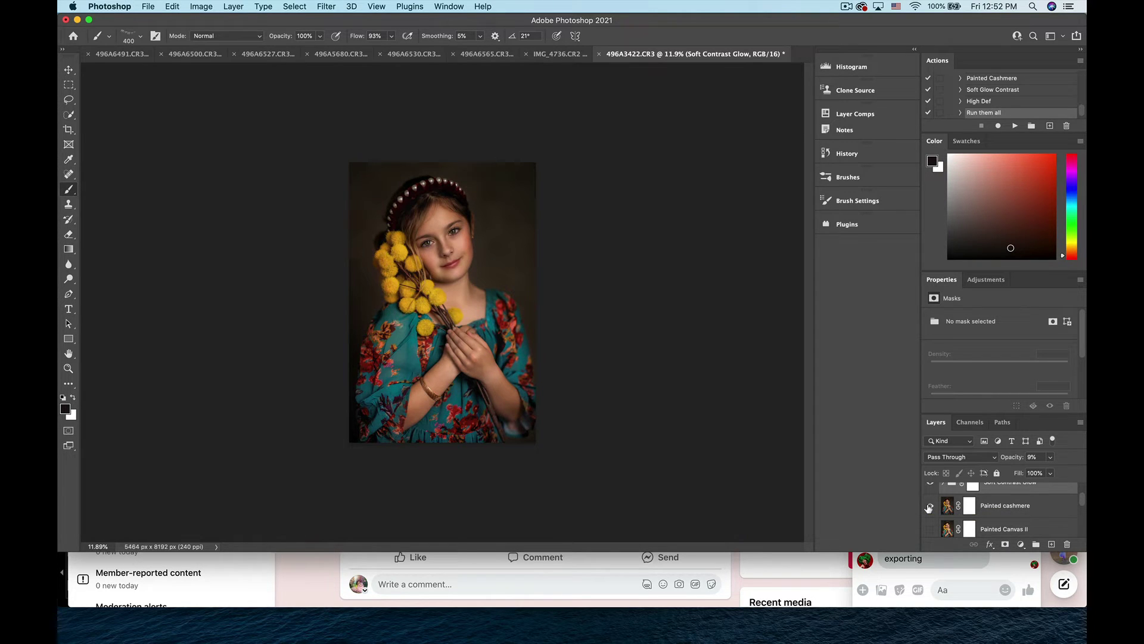
pyautogui.click(929, 505)
pyautogui.click(929, 506)
pyautogui.click(929, 506)
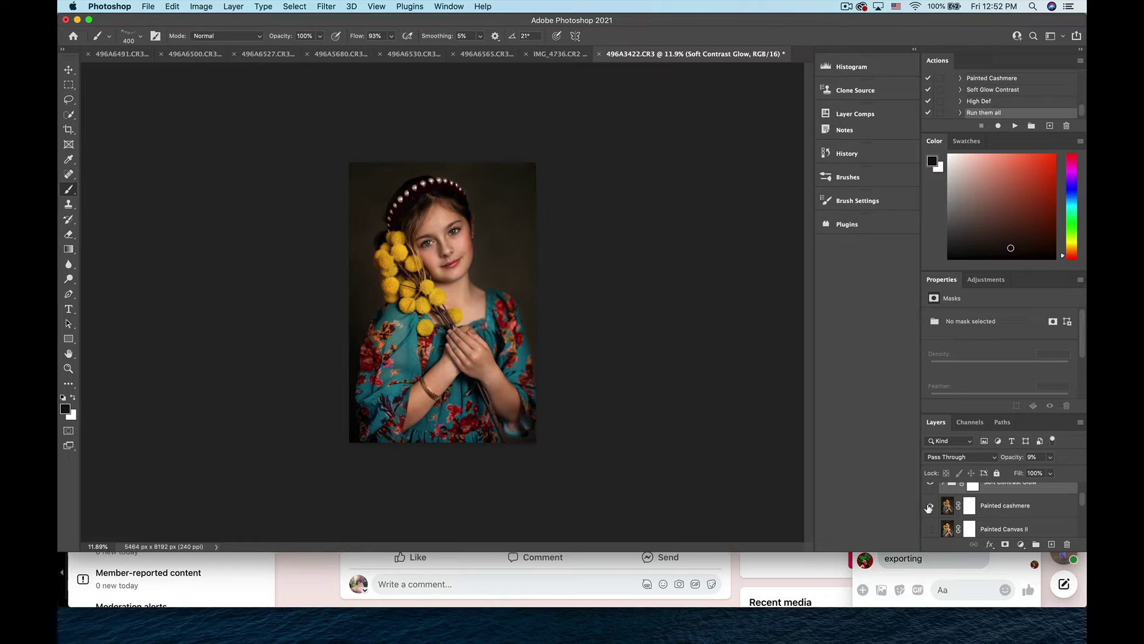
pyautogui.click(929, 505)
pyautogui.click(929, 506)
pyautogui.click(930, 506)
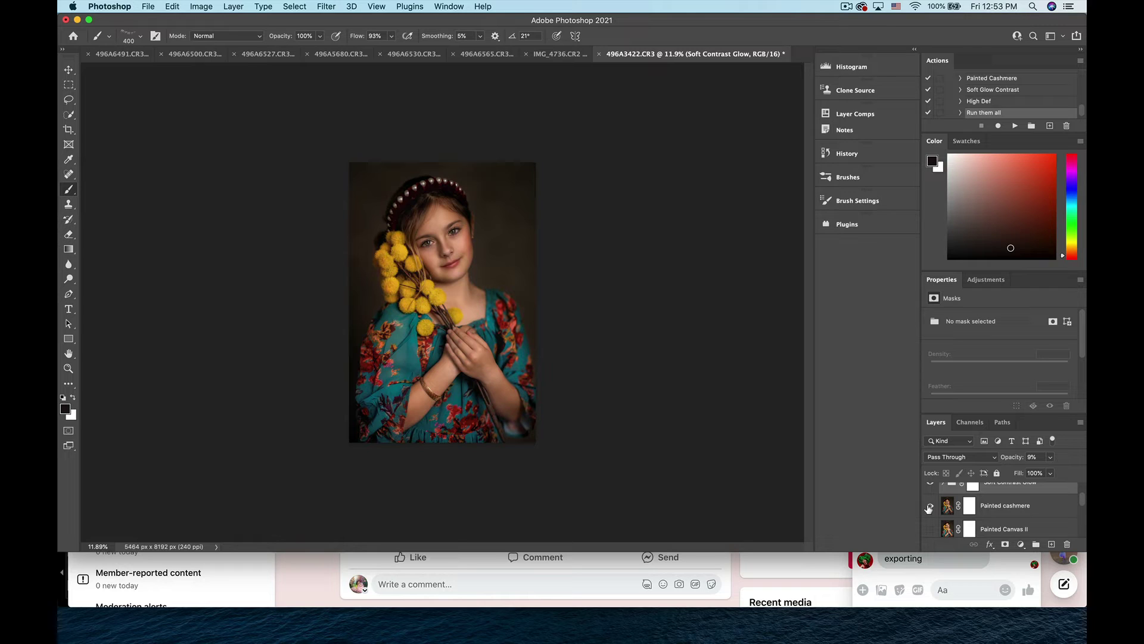
pyautogui.click(929, 506)
pyautogui.click(929, 505)
pyautogui.click(929, 505)
pyautogui.click(929, 506)
pyautogui.click(928, 506)
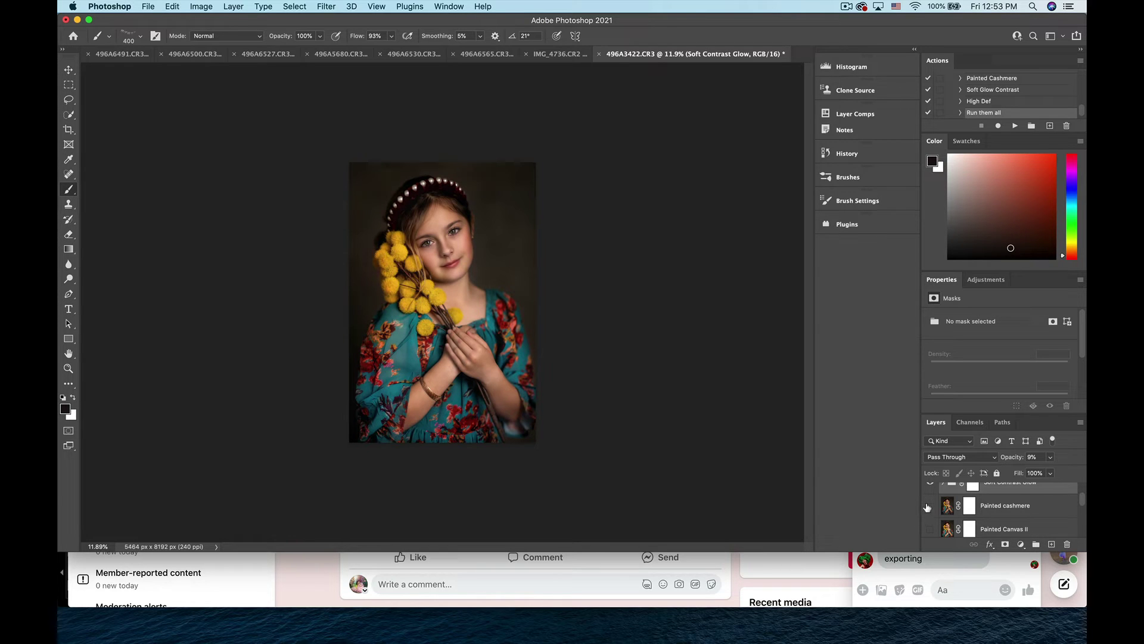
pyautogui.scroll(-2, 1034, 515)
pyautogui.scroll(-1, 1034, 517)
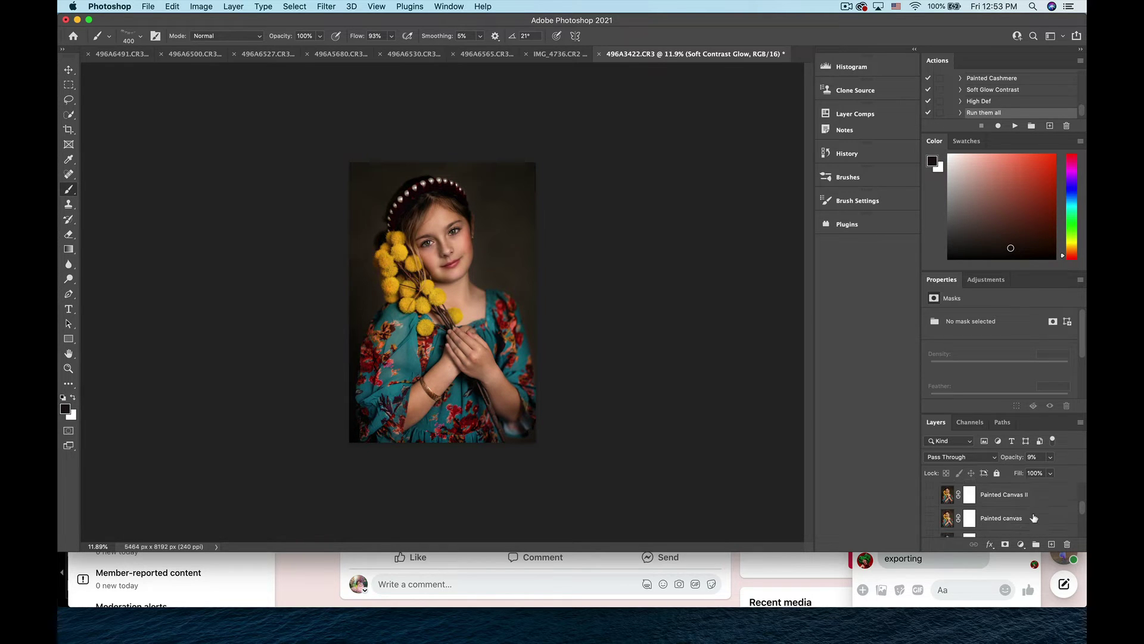
# Step: Toggle Painted Canvas II on and off to compare its effect on the dress
pyautogui.click(929, 495)
pyautogui.click(929, 495)
pyautogui.click(929, 494)
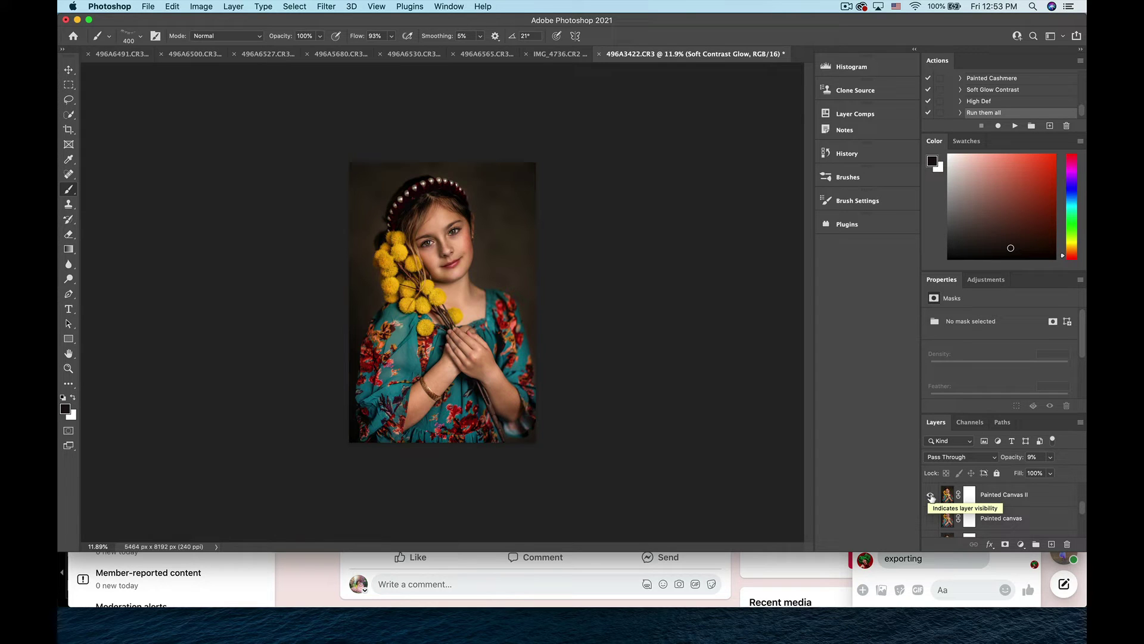
pyautogui.click(931, 496)
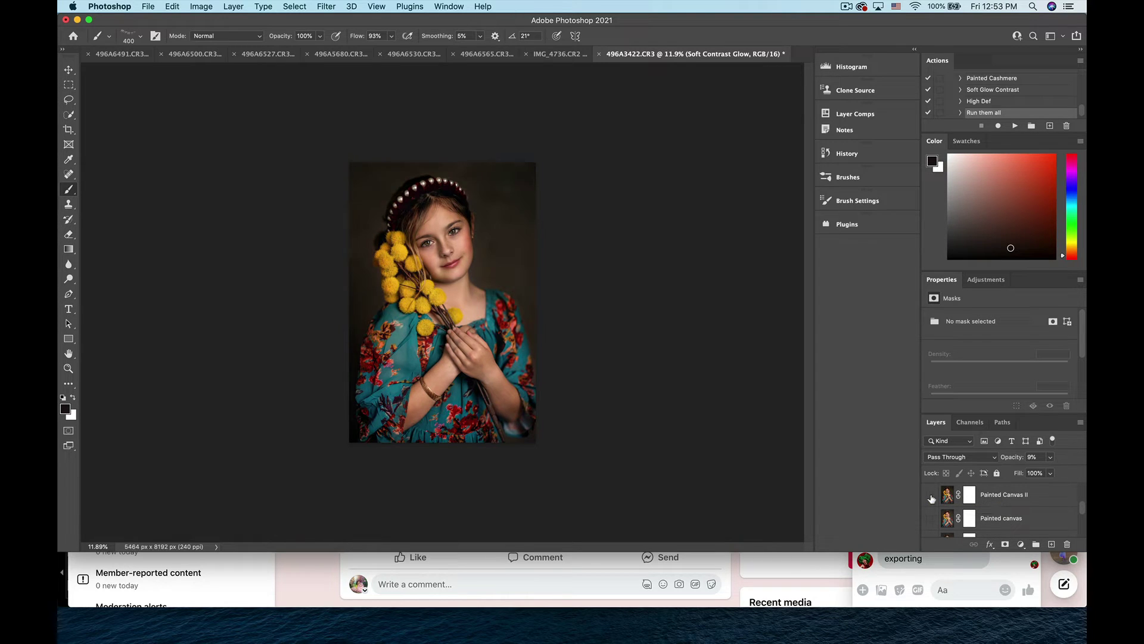
pyautogui.click(930, 496)
pyautogui.click(931, 496)
pyautogui.click(931, 496)
pyautogui.click(931, 496)
pyautogui.click(931, 496)
# Step: Set the Painted Canvas II layer's opacity to 10%
pyautogui.click(992, 496)
pyautogui.click(1051, 457)
pyautogui.moveTo(1052, 470); pyautogui.dragTo(1007, 475)
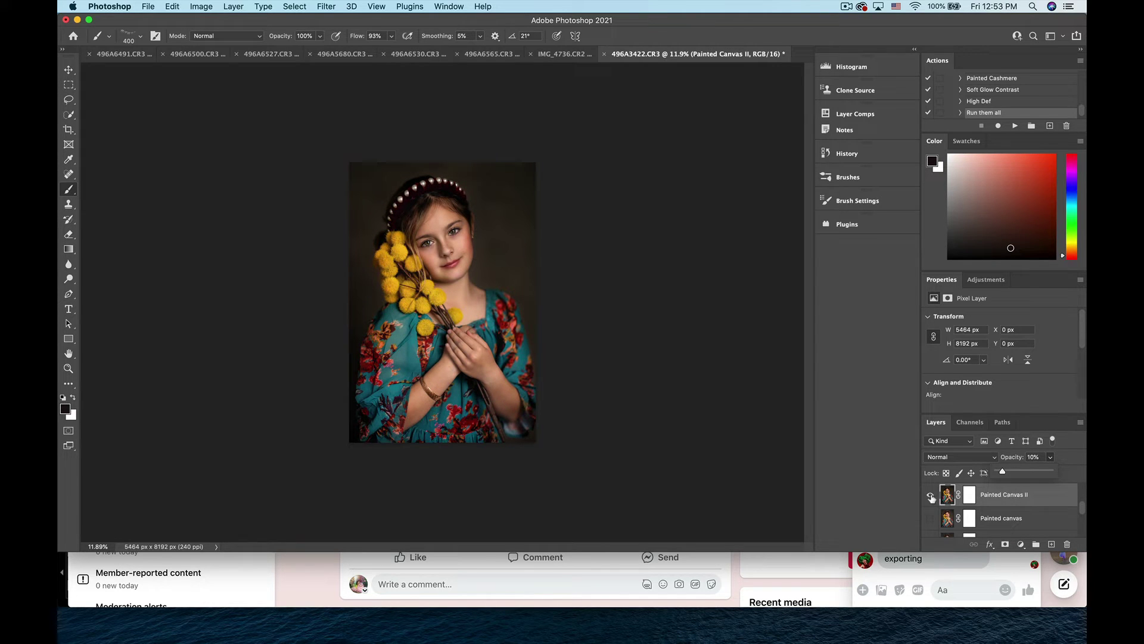
pyautogui.click(930, 496)
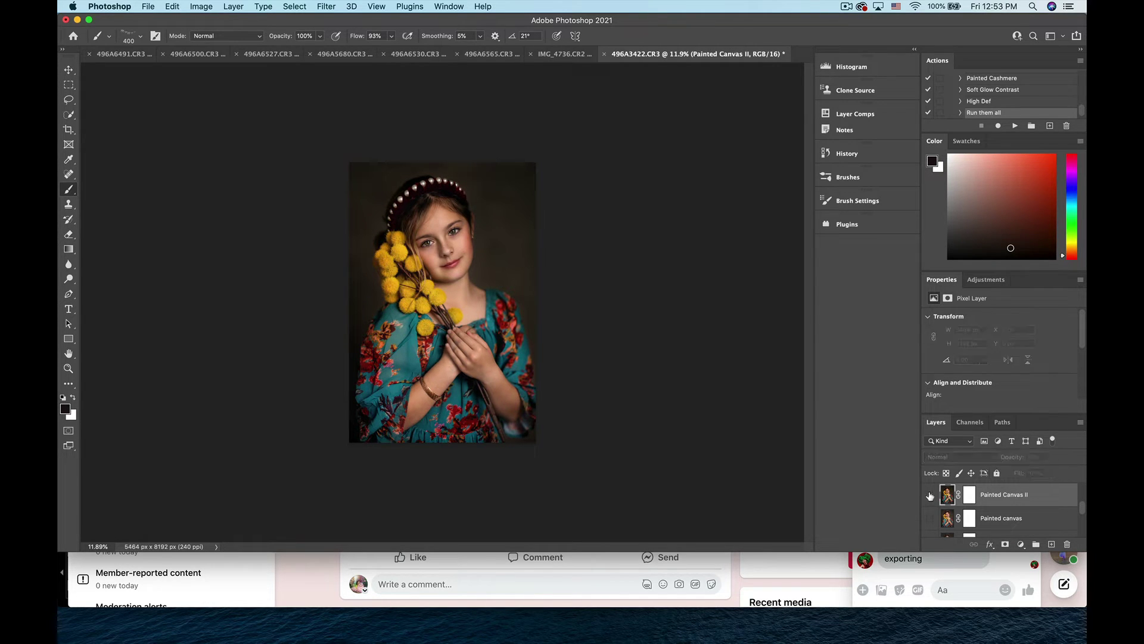
pyautogui.scroll(3, 512, 265)
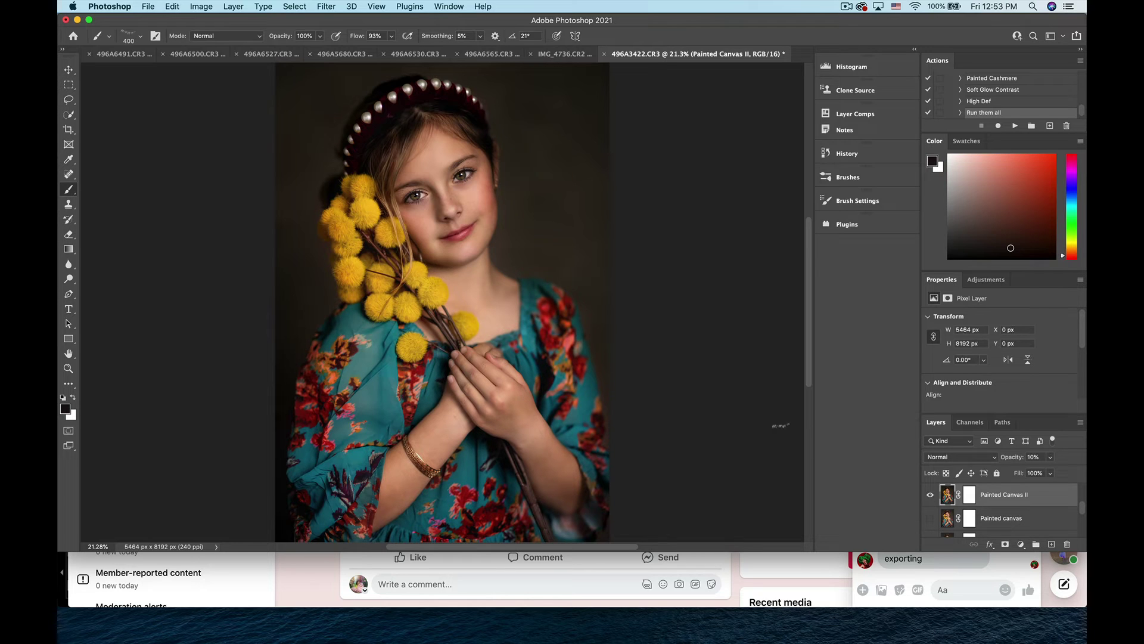
# Step: Show the Painted canvas layer and compare it on and off
pyautogui.scroll(-1, 1031, 499)
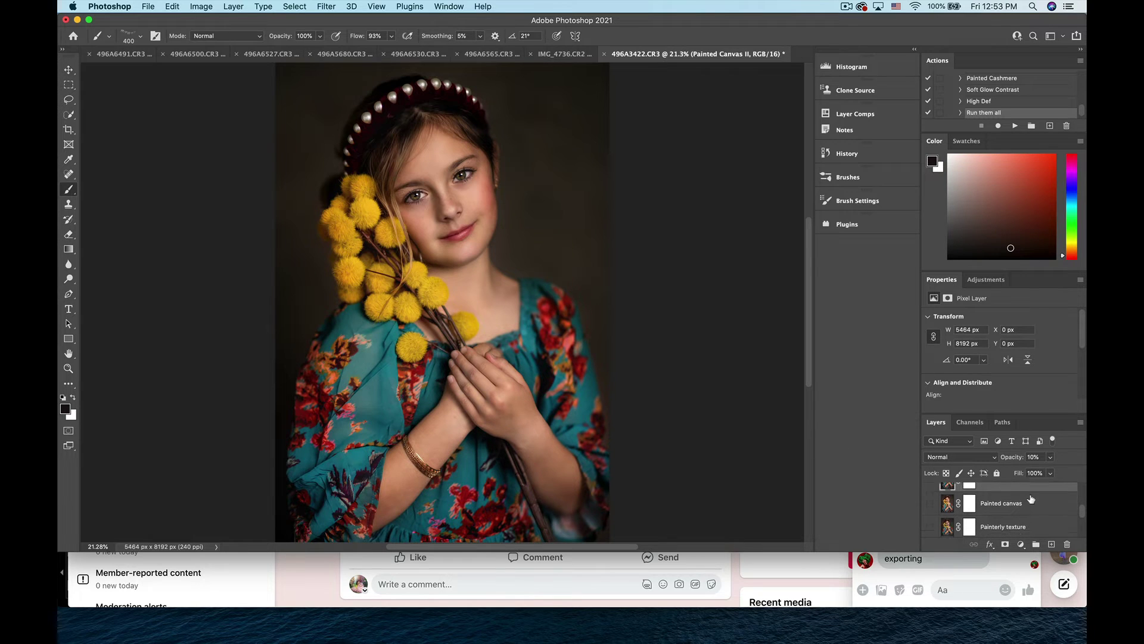
pyautogui.click(928, 505)
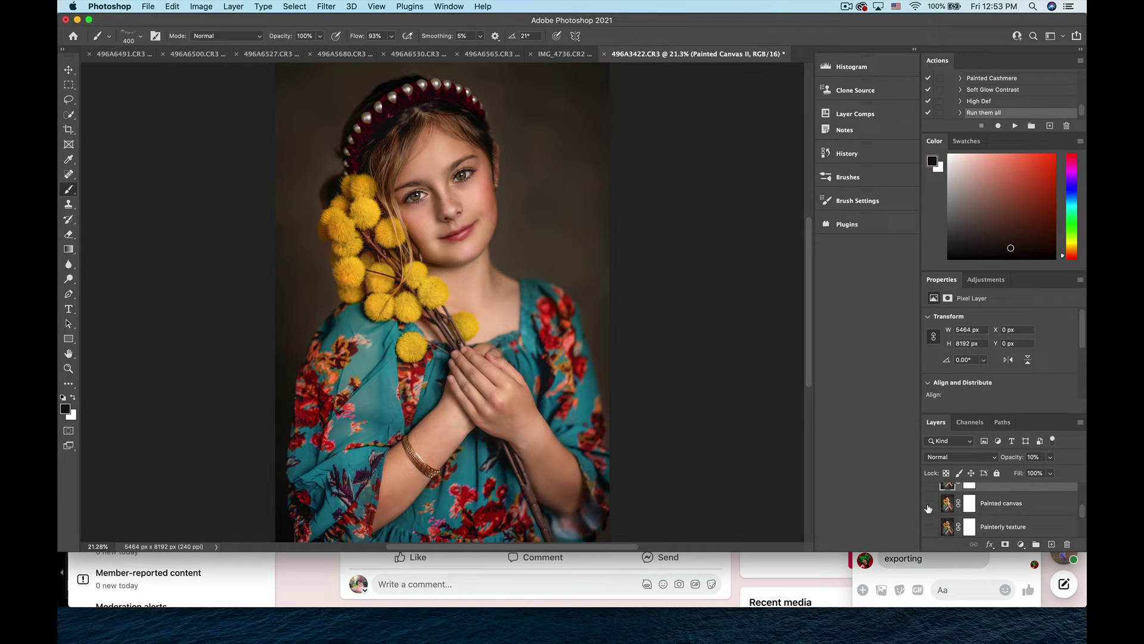
pyautogui.click(930, 506)
pyautogui.click(929, 505)
pyautogui.click(930, 505)
pyautogui.click(929, 505)
pyautogui.click(929, 505)
pyautogui.click(929, 505)
# Step: Invert Painted canvas's mask and paint white with a soft round brush over both sleeves
pyautogui.click(970, 504)
pyautogui.press('super+i')
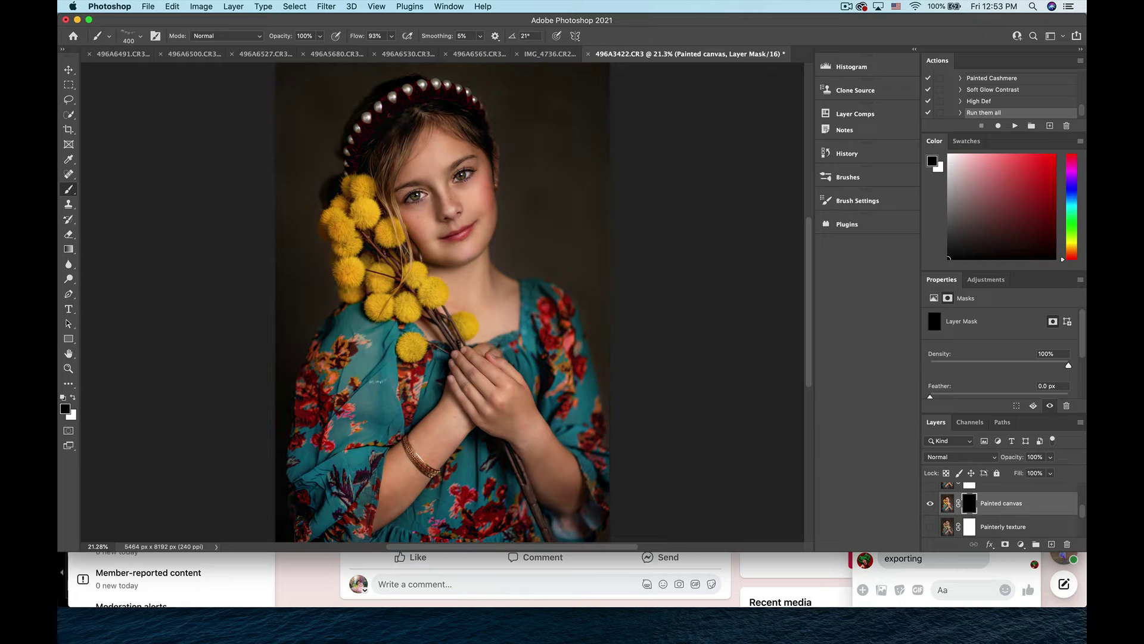
pyautogui.click(133, 36)
pyautogui.doubleClick(136, 190)
pyautogui.click(73, 397)
pyautogui.moveTo(333, 362)
pyautogui.mouseDown()
pyautogui.moveTo(331, 456)
pyautogui.moveTo(364, 528)
pyautogui.mouseUp()
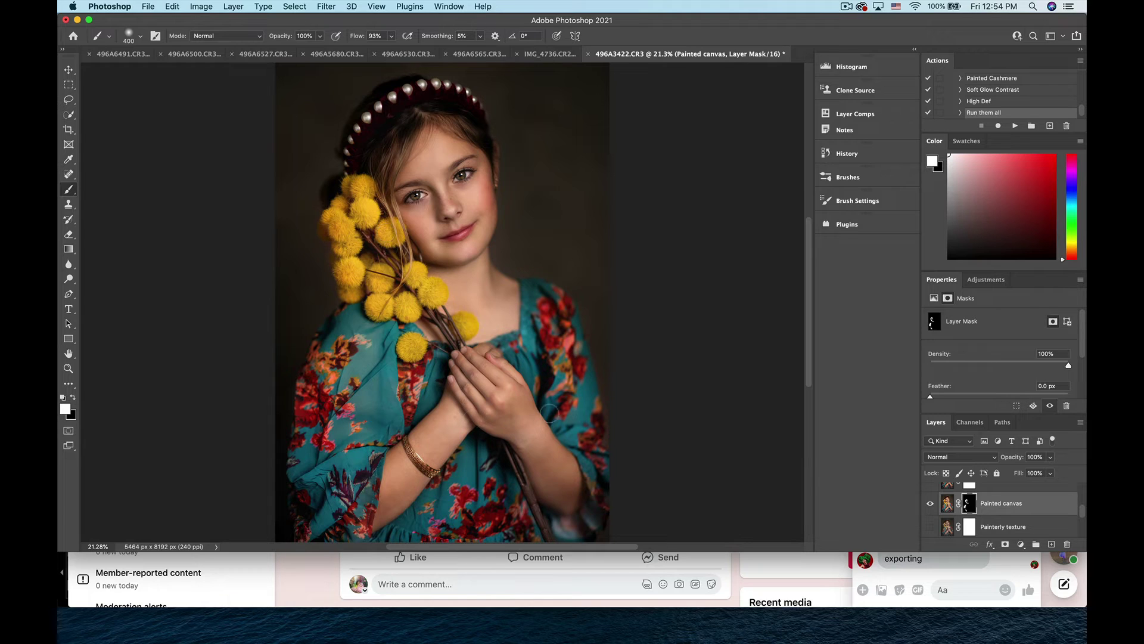
pyautogui.moveTo(574, 366)
pyautogui.mouseDown()
pyautogui.moveTo(562, 407)
pyautogui.moveTo(603, 424)
pyautogui.moveTo(604, 472)
pyautogui.mouseUp()
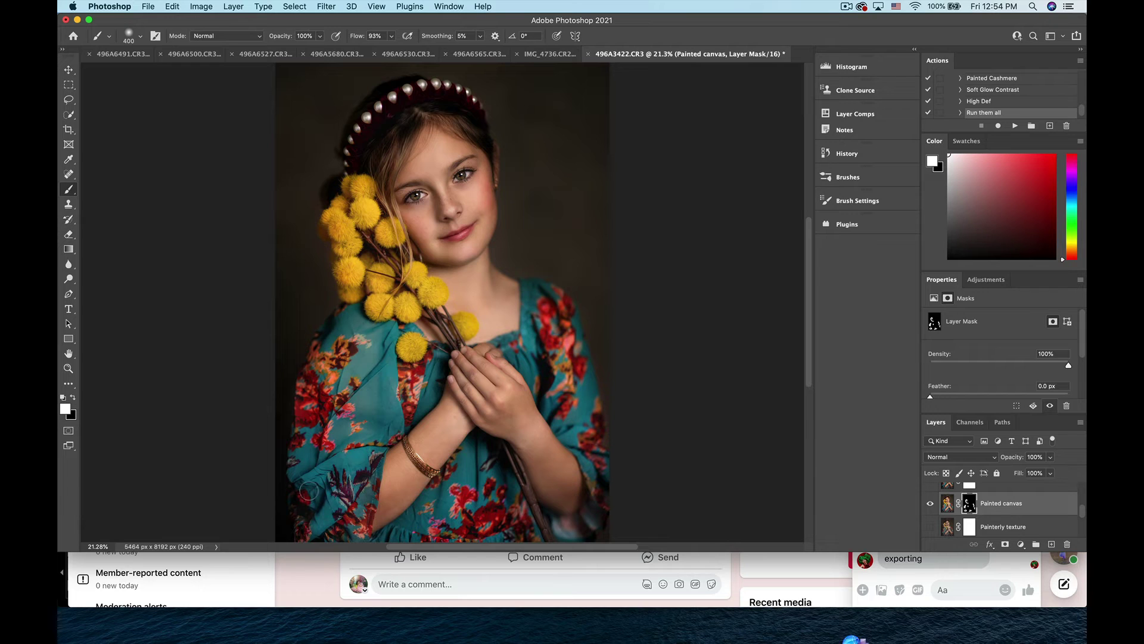
# Step: Preview the sleeve mask as an overlay and compare Painted canvas on and off
pyautogui.press('\\')
pyautogui.press('\\')
pyautogui.click(930, 503)
pyautogui.click(930, 504)
pyautogui.click(931, 504)
pyautogui.click(930, 504)
pyautogui.click(931, 504)
pyautogui.click(931, 505)
pyautogui.click(931, 504)
pyautogui.click(931, 505)
pyautogui.press('super+minus')
pyautogui.press('super+minus')
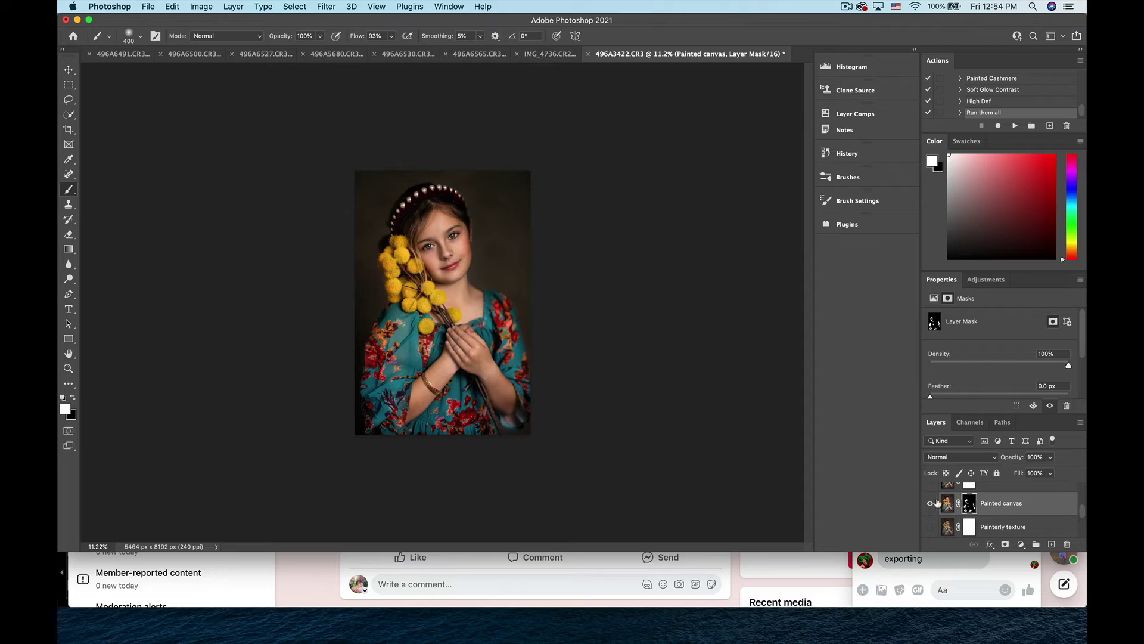
pyautogui.click(930, 505)
pyautogui.click(930, 504)
pyautogui.press('super+plus')
pyautogui.press('super+plus')
pyautogui.press('super+plus')
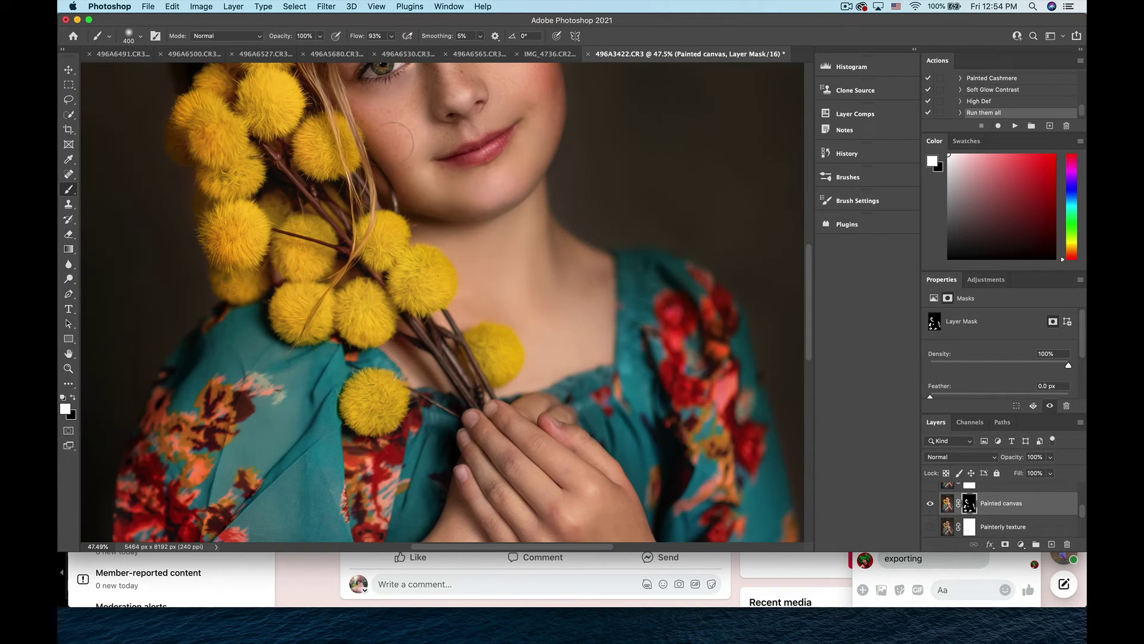
pyautogui.press('super+plus')
pyautogui.hscroll(2, 383, 102)
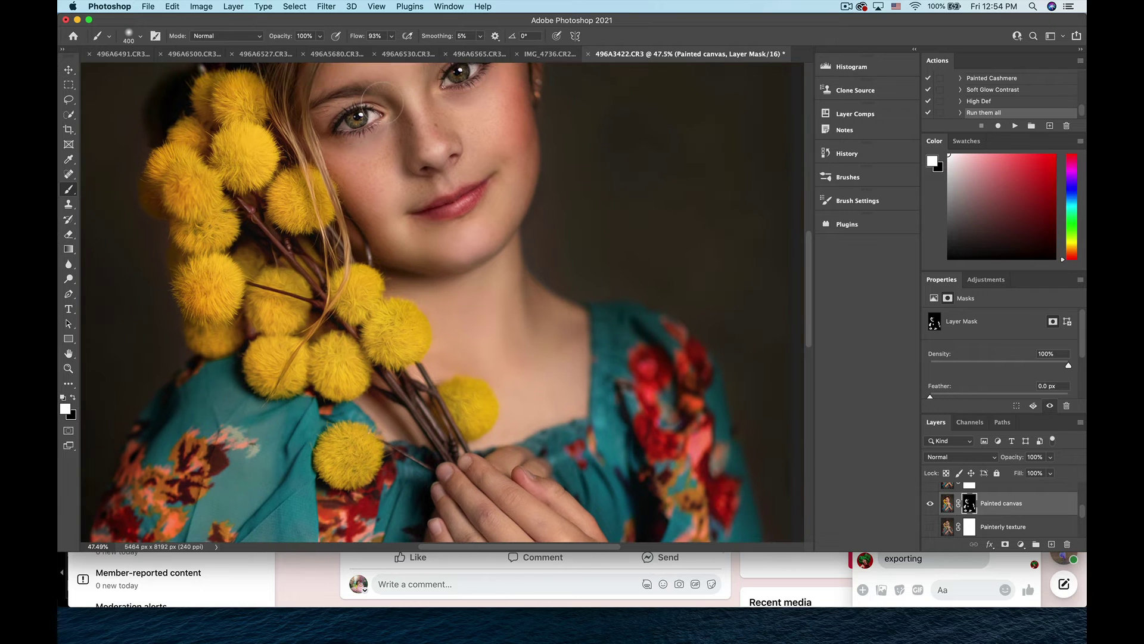
# Step: Set the Painted canvas layer's opacity to 50%
pyautogui.click(1051, 473)
pyautogui.moveTo(1050, 473); pyautogui.dragTo(1024, 472)
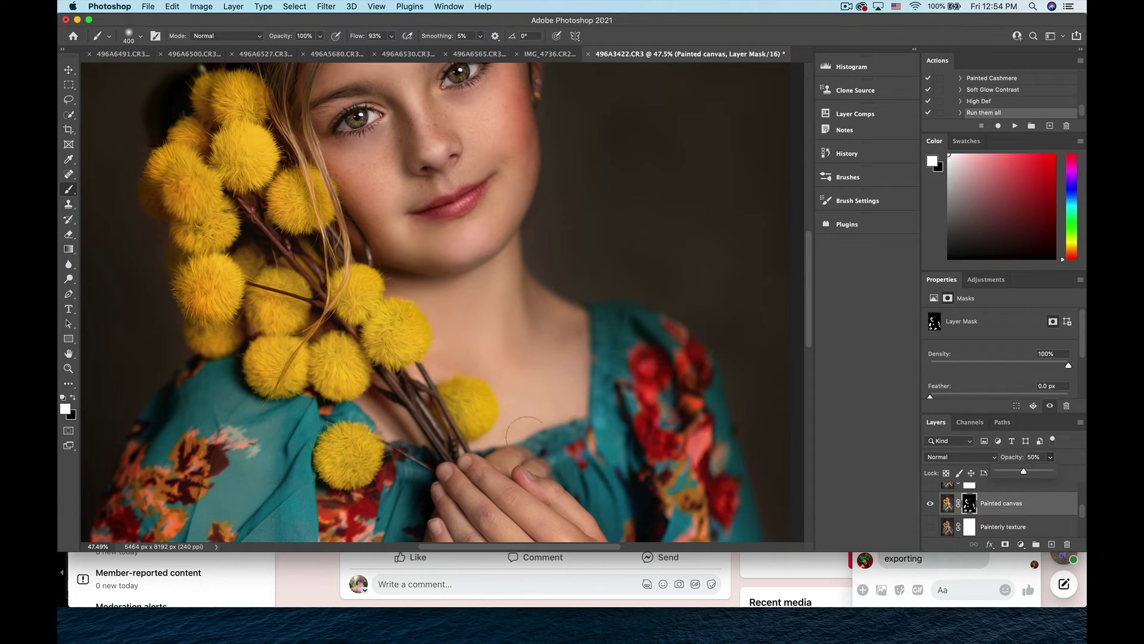
pyautogui.scroll(-1, 501, 450)
pyautogui.scroll(-3, 501, 450)
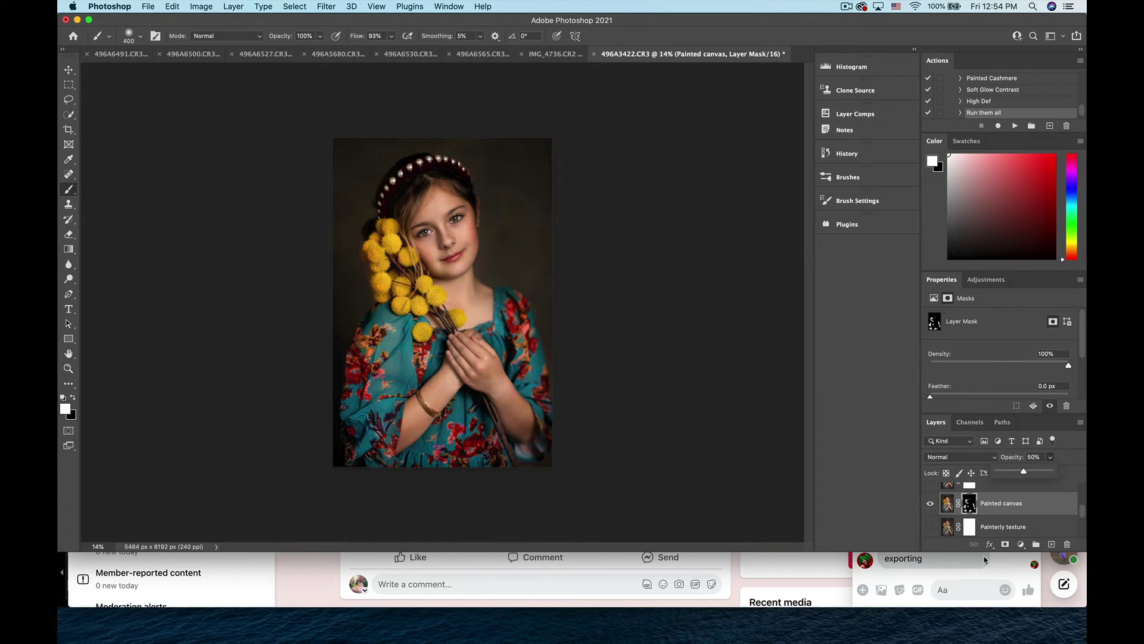
pyautogui.scroll(-1, 1002, 499)
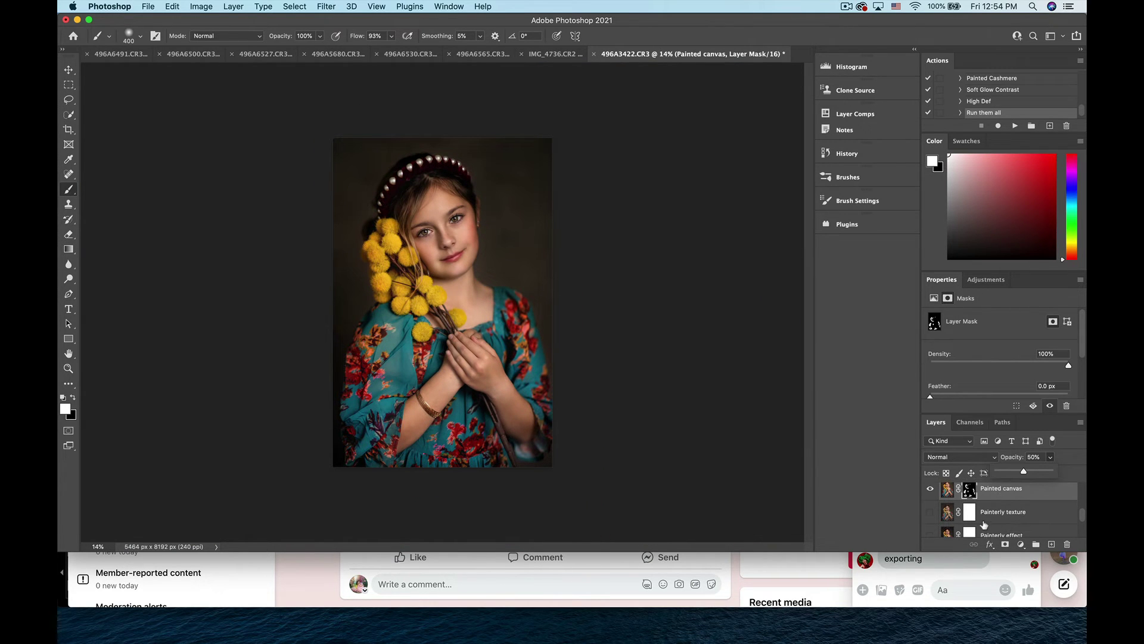
# Step: Show the Painterly texture layer and lower its opacity to 24%
pyautogui.click(931, 506)
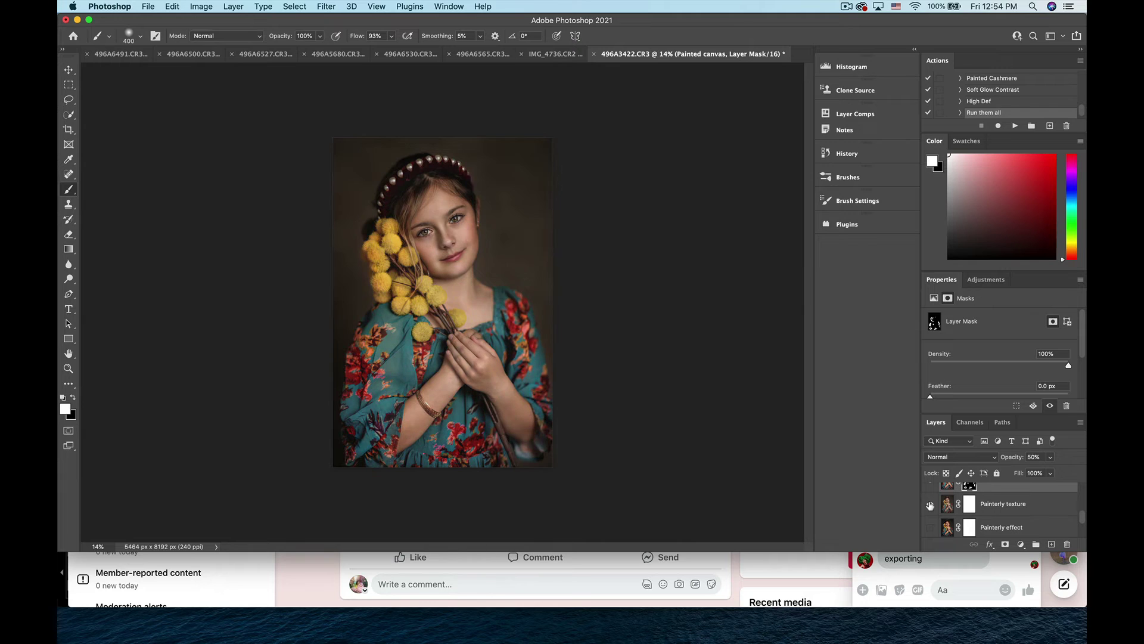
pyautogui.click(930, 505)
pyautogui.click(930, 506)
pyautogui.click(1037, 507)
pyautogui.click(1050, 457)
pyautogui.moveTo(1051, 471); pyautogui.dragTo(1011, 477)
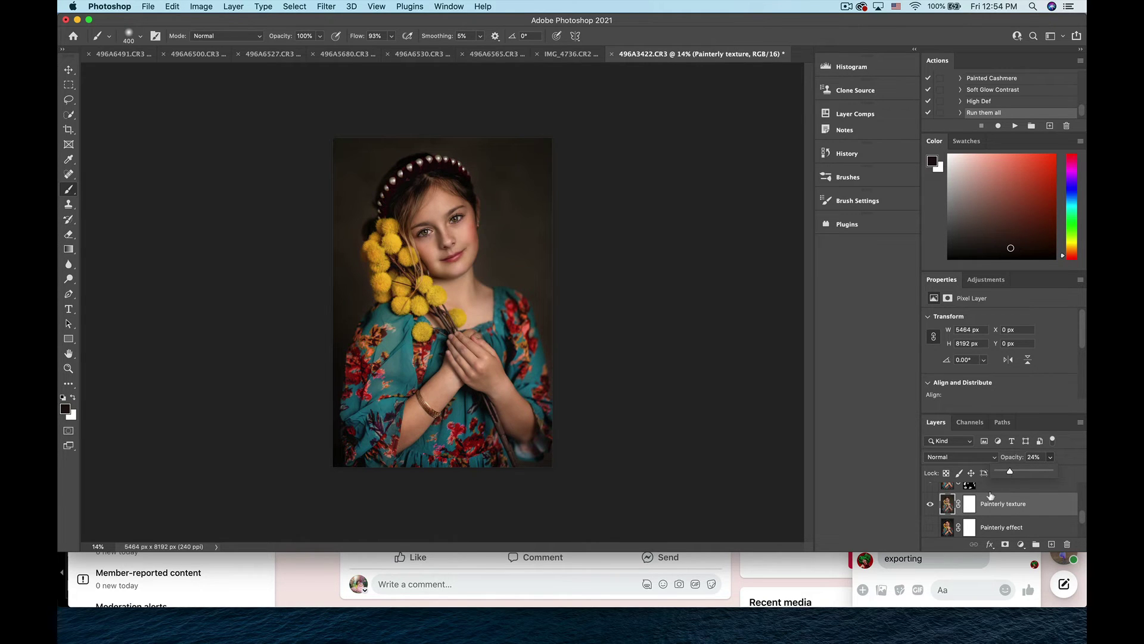
# Step: Compare Painterly texture on and off, then leave it hidden
pyautogui.click(929, 506)
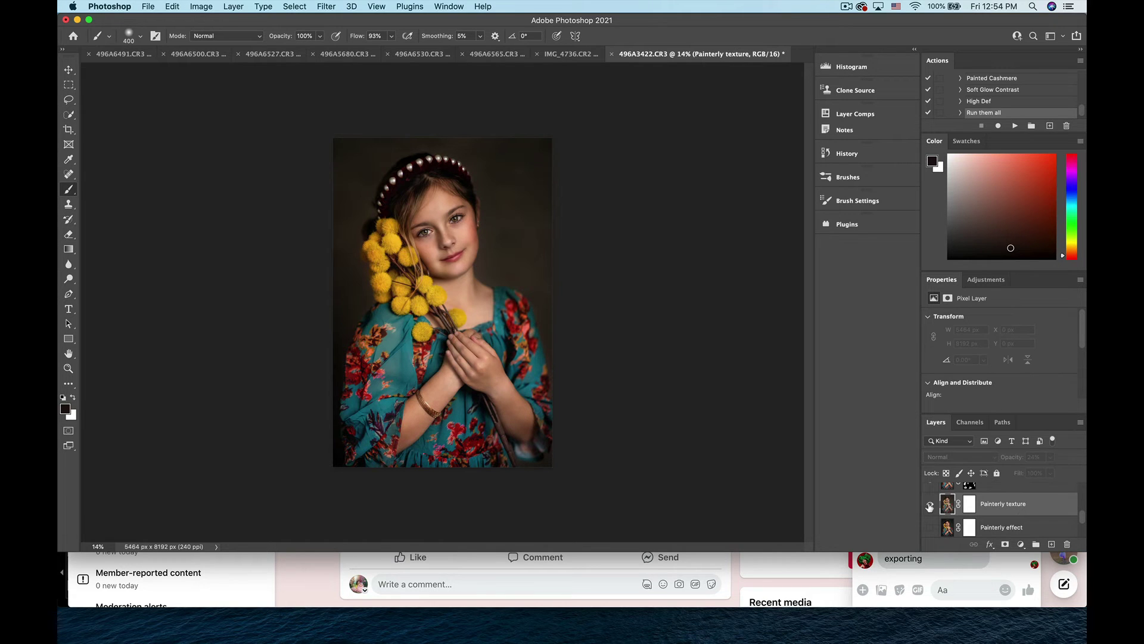
pyautogui.click(930, 506)
pyautogui.click(930, 506)
pyautogui.click(930, 506)
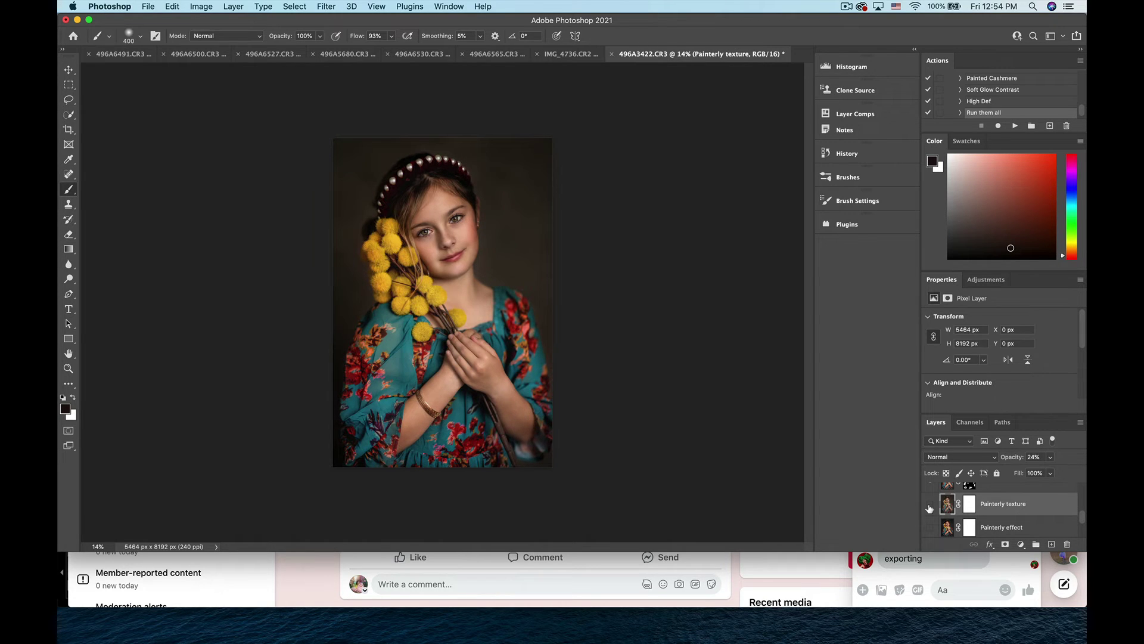
pyautogui.click(930, 506)
pyautogui.click(931, 506)
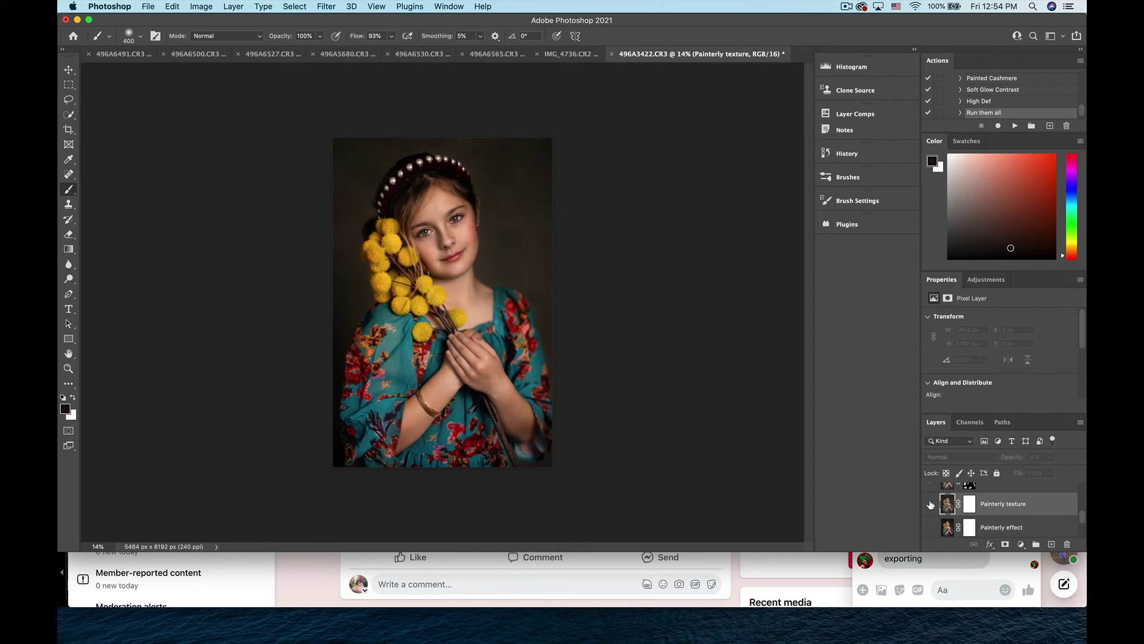
pyautogui.scroll(-1, 1054, 514)
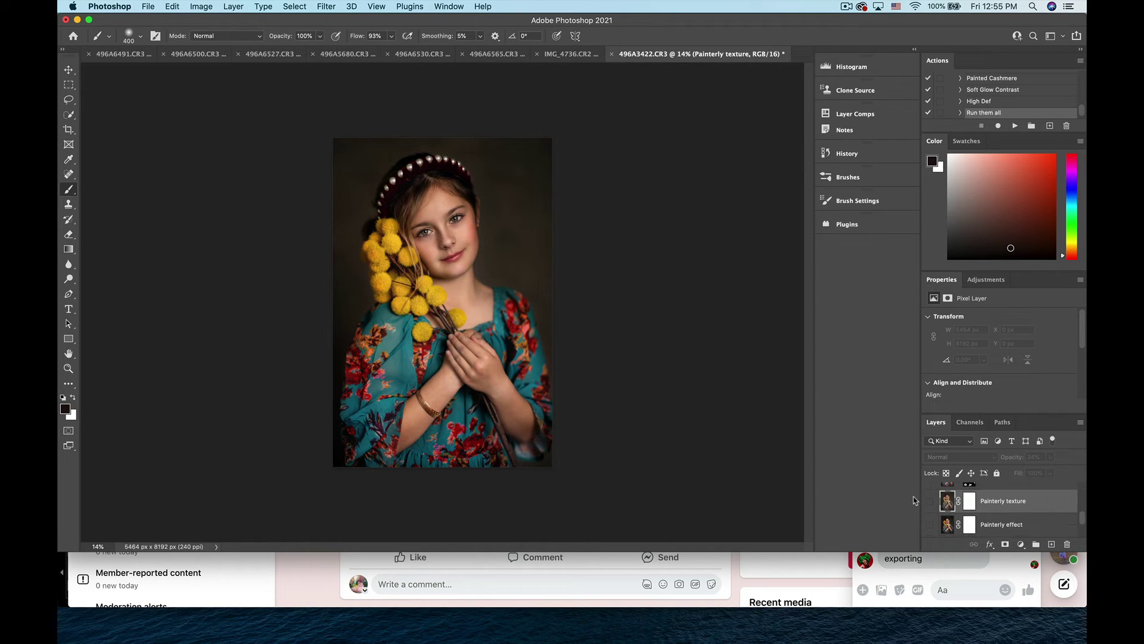
# Step: Toggle the Painterly effect layer on and off to compare the face
pyautogui.scroll(-2, 955, 506)
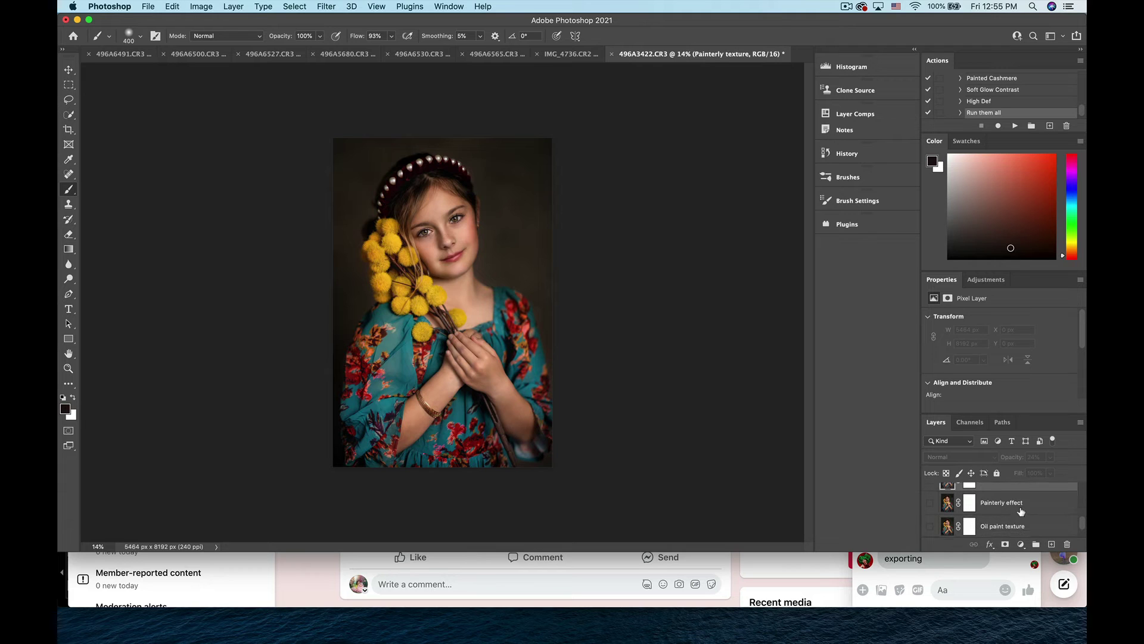
pyautogui.click(929, 505)
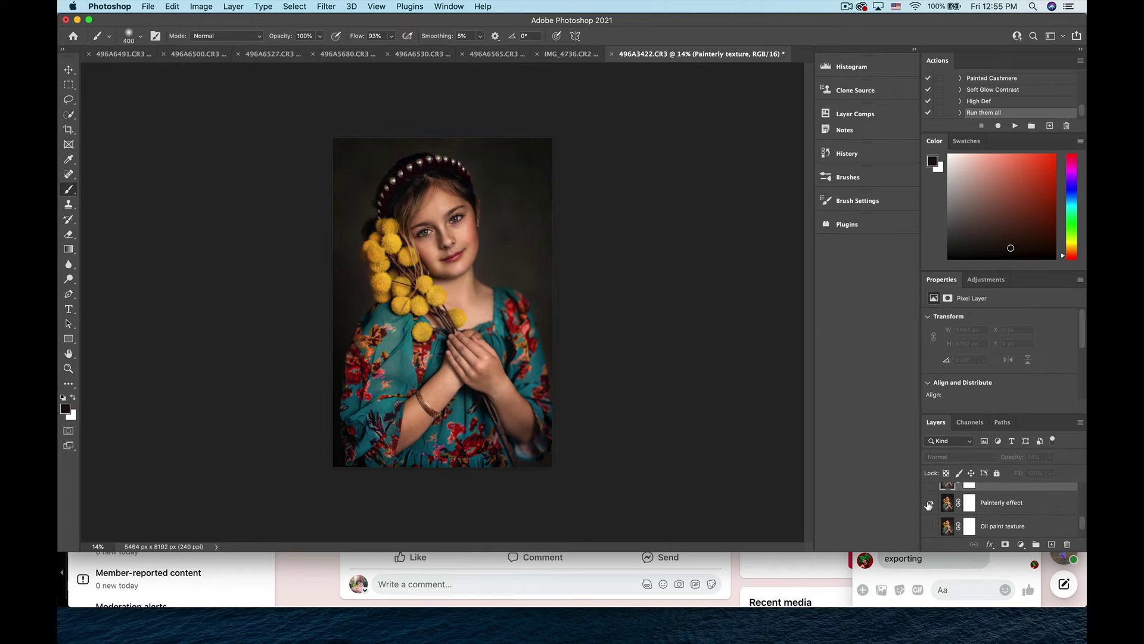
pyautogui.click(929, 505)
pyautogui.click(929, 505)
pyautogui.click(929, 505)
pyautogui.click(928, 506)
pyautogui.click(929, 506)
# Step: Set the Painterly effect layer to 29% opacity and compare it on and off
pyautogui.click(957, 506)
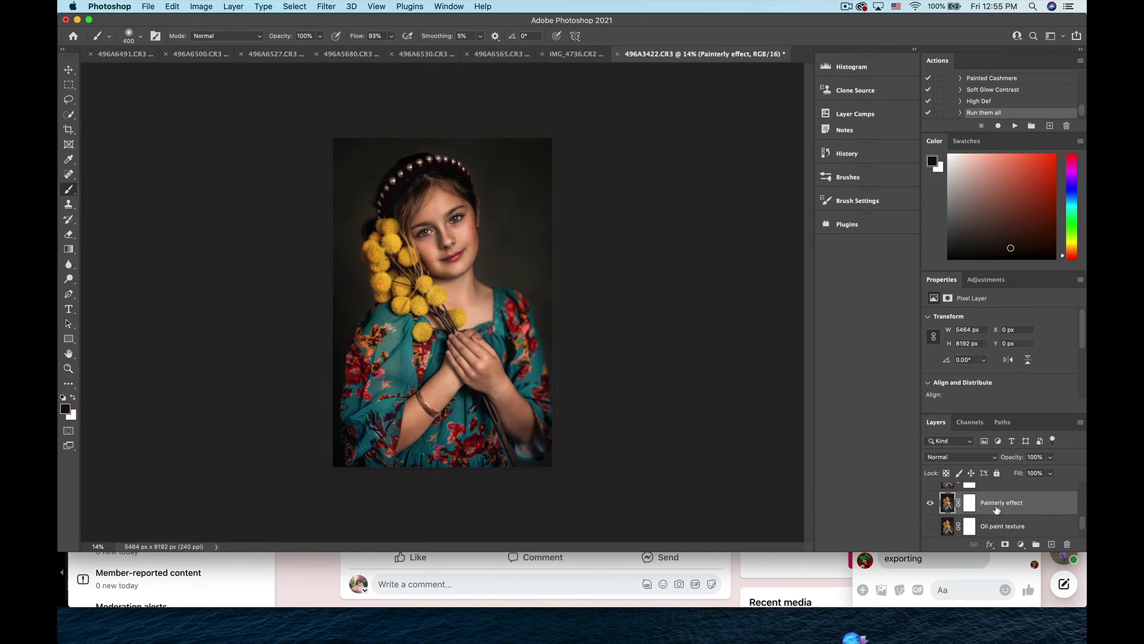
pyautogui.click(1051, 457)
pyautogui.moveTo(1053, 471)
pyautogui.mouseDown()
pyautogui.moveTo(1003, 474)
pyautogui.moveTo(1015, 479)
pyautogui.mouseUp()
pyautogui.click(931, 505)
pyautogui.click(931, 505)
pyautogui.click(931, 505)
pyautogui.click(931, 505)
pyautogui.click(931, 505)
pyautogui.click(931, 506)
pyautogui.scroll(-2, 1000, 512)
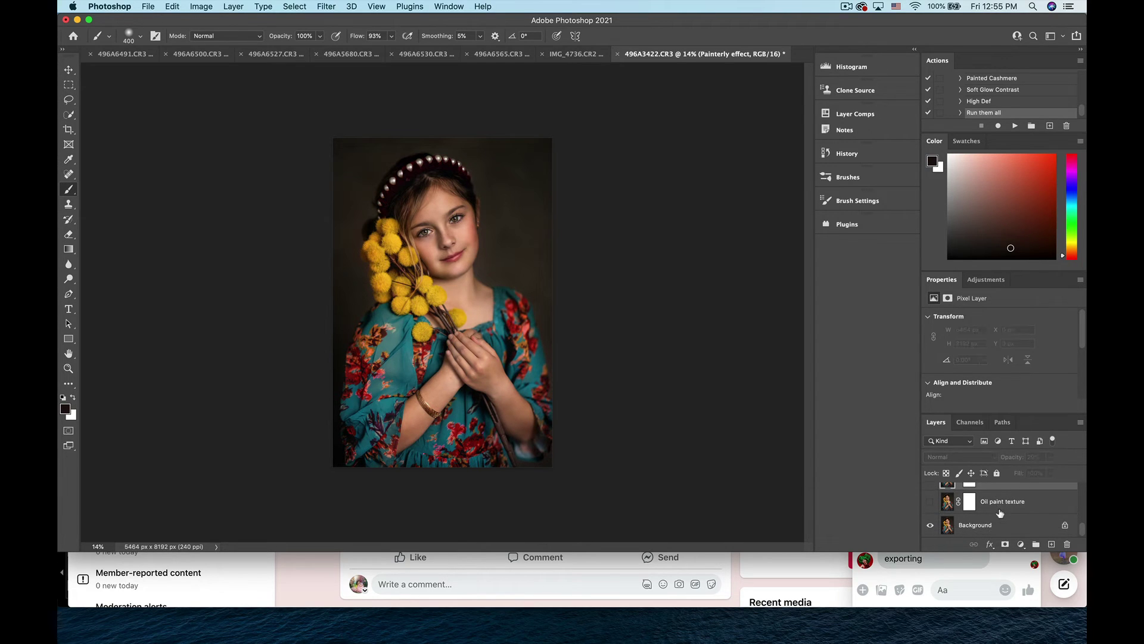
pyautogui.scroll(2, 983, 503)
# Step: Show the Painterly effect layer, zoom in on the girl's face, and set its opacity to 100%
pyautogui.click(931, 508)
pyautogui.press('super+plus')
pyautogui.press('super+plus')
pyautogui.press('super+plus')
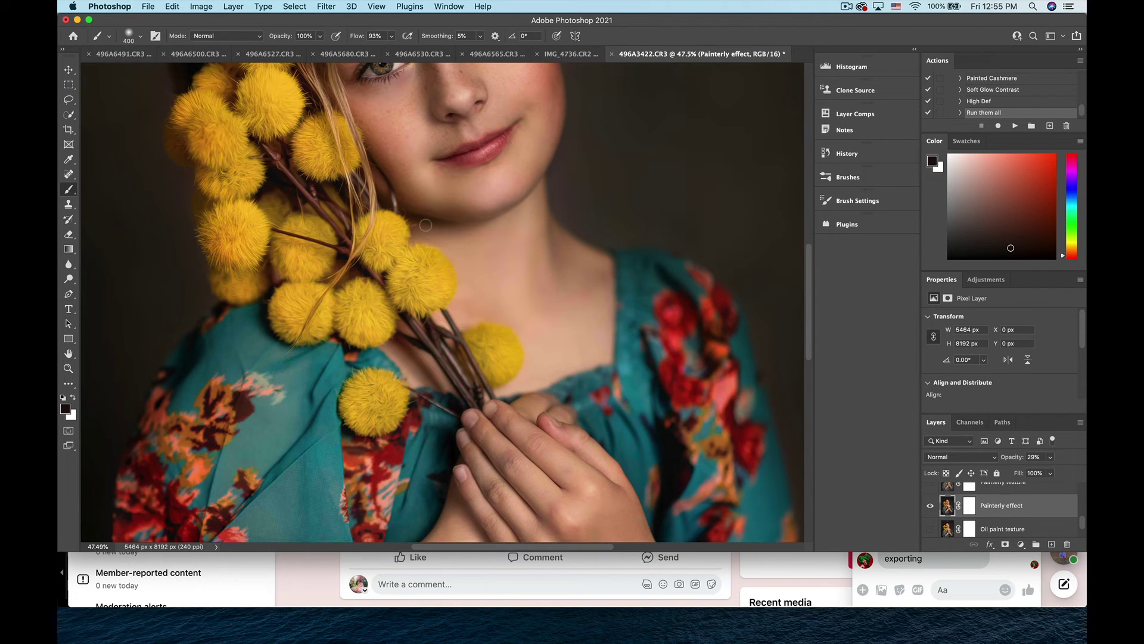
pyautogui.scroll(5, 425, 225)
pyautogui.press('super+plus')
pyautogui.press('super+plus')
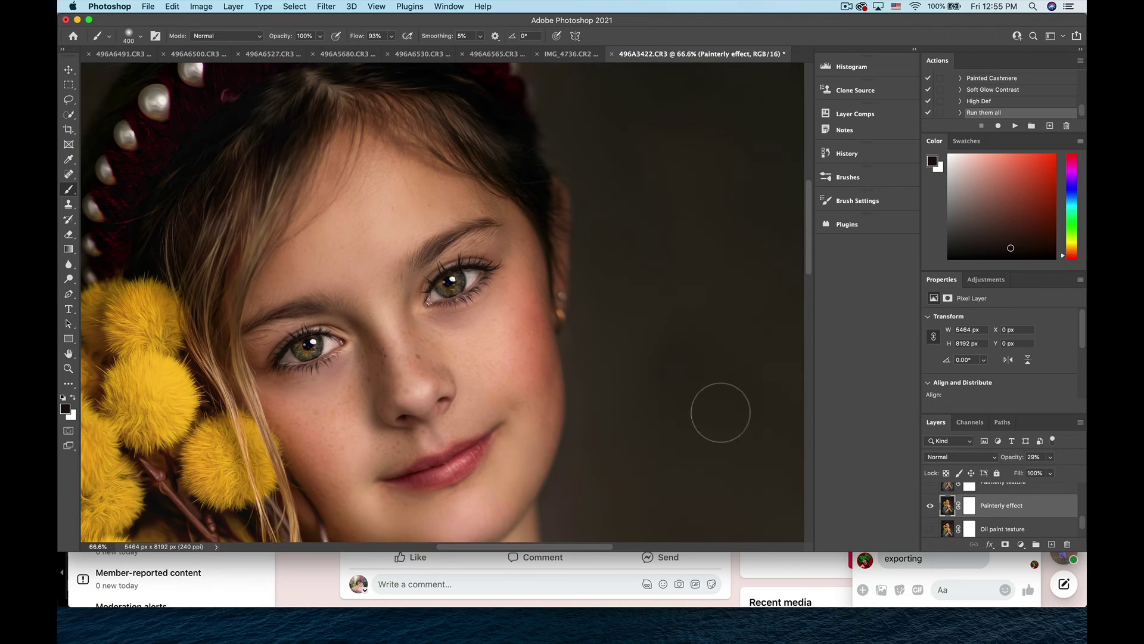
pyautogui.click(1050, 457)
pyautogui.moveTo(1047, 472); pyautogui.dragTo(1084, 470)
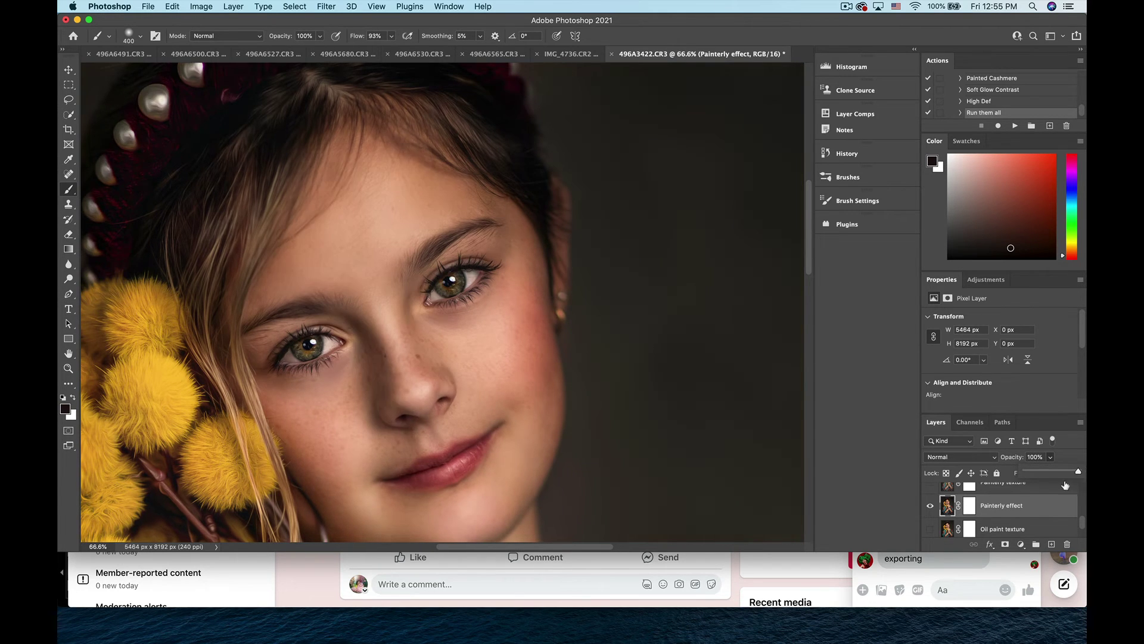
pyautogui.click(995, 507)
# Step: Undo the stray eyelid stroke, target the Painterly effect layer mask with black foreground, and hide the layer
pyautogui.moveTo(426, 271); pyautogui.dragTo(471, 255)
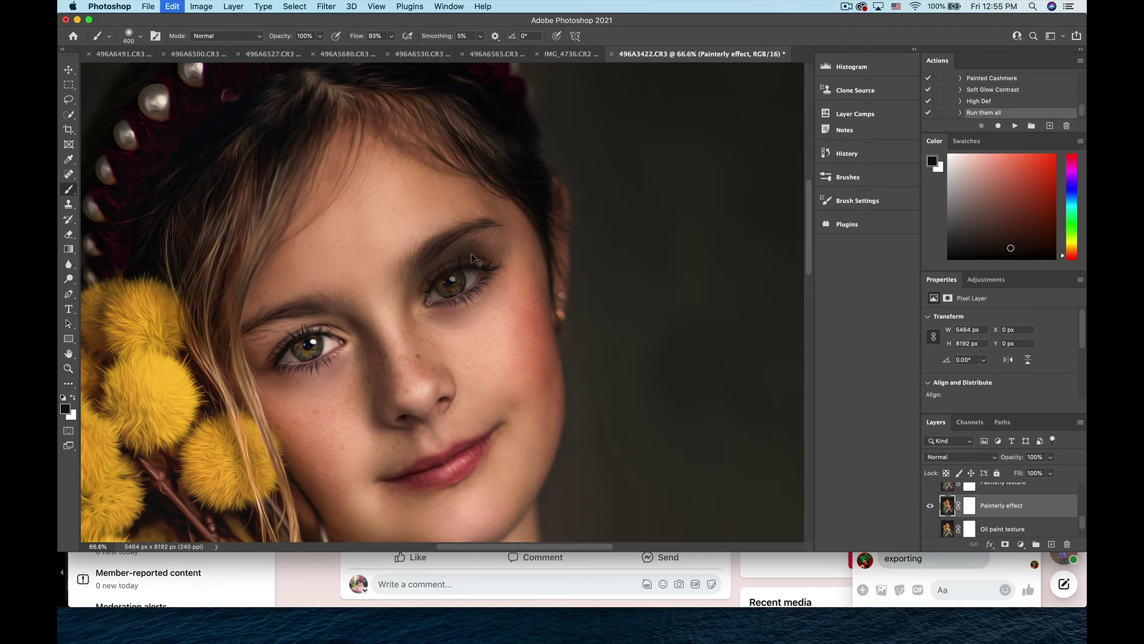
pyautogui.hotkey('ctrl', 'z')
pyautogui.click(970, 506)
pyautogui.press('x')
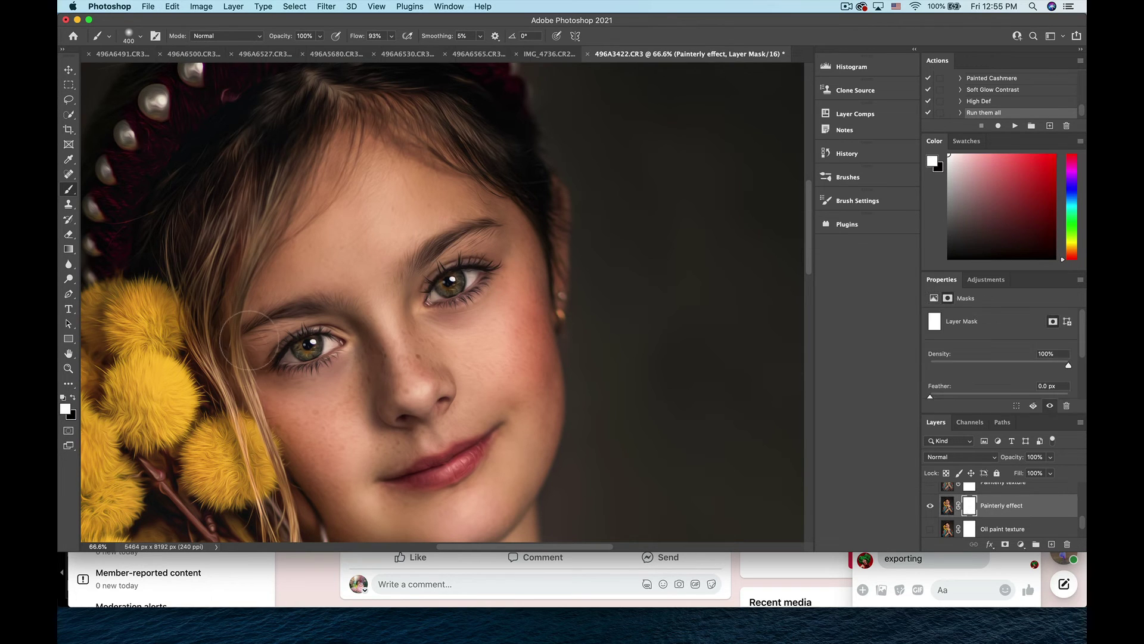
pyautogui.press('x')
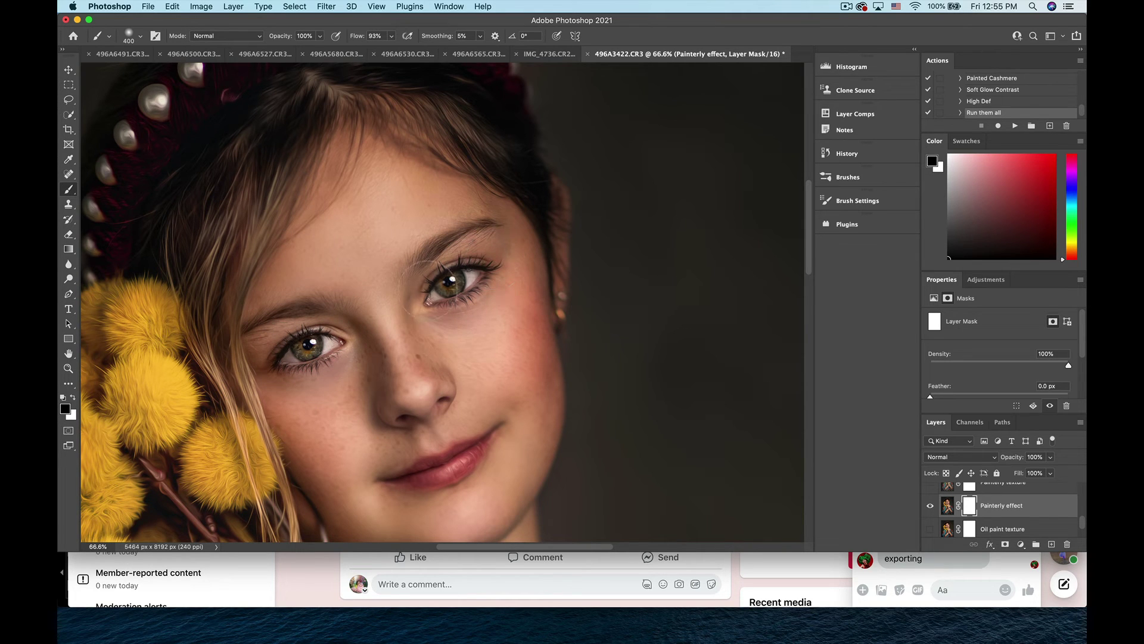
pyautogui.scroll(-5, 379, 377)
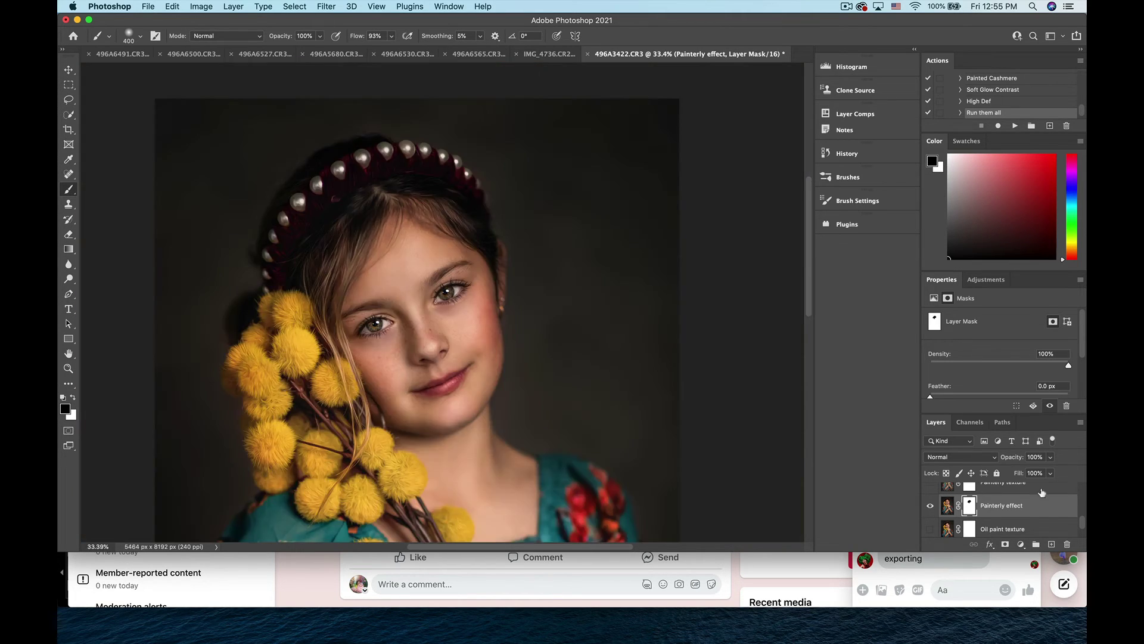
pyautogui.click(930, 506)
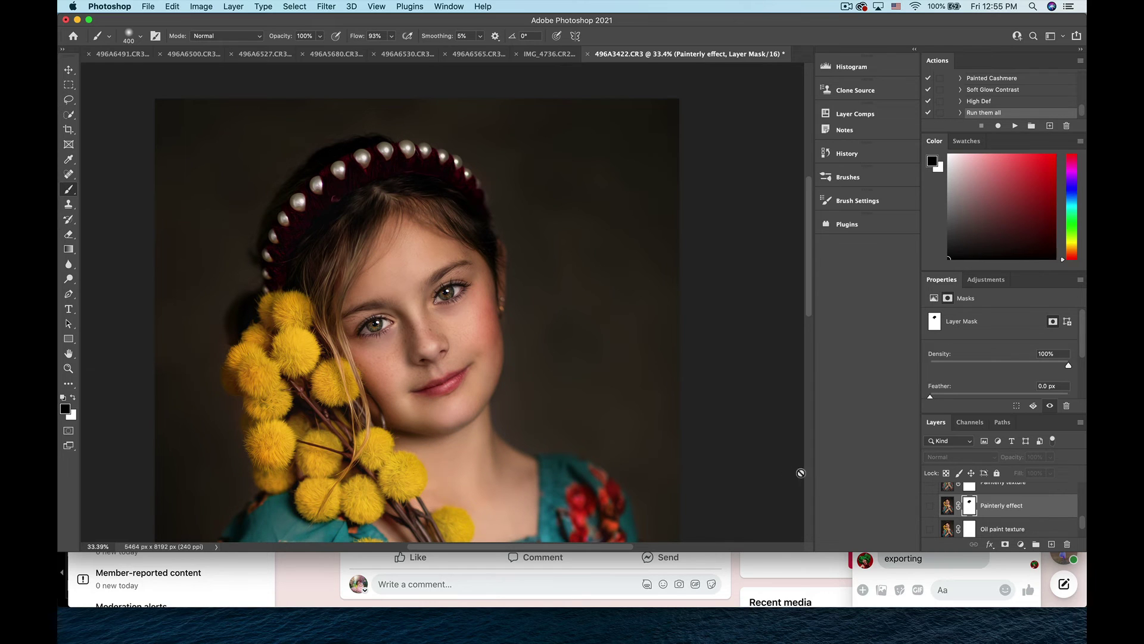
pyautogui.scroll(-1, 930, 476)
# Step: Turn on and select the Oil paint texture layer, then set its opacity to 79%
pyautogui.scroll(-1, 1013, 524)
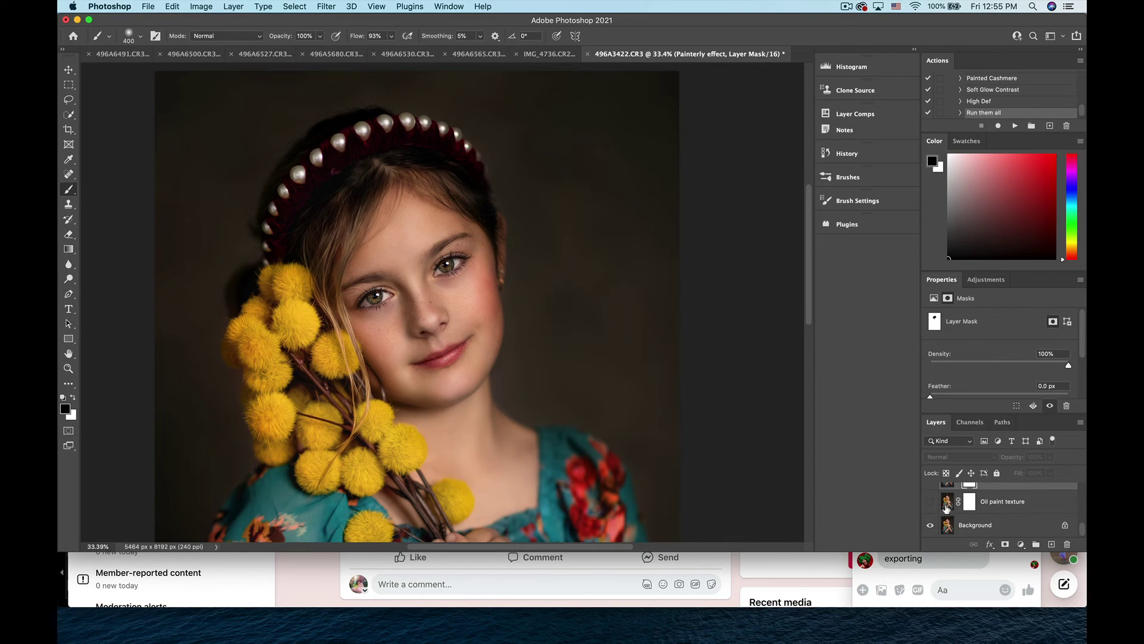
pyautogui.click(930, 502)
pyautogui.scroll(1, 466, 317)
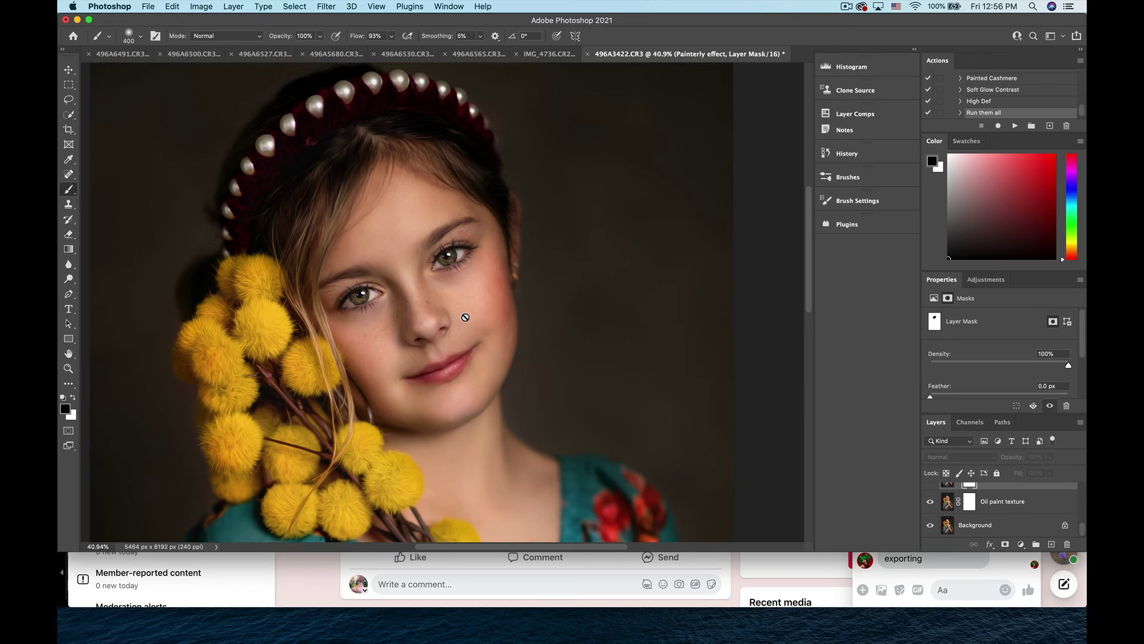
pyautogui.scroll(5, 465, 317)
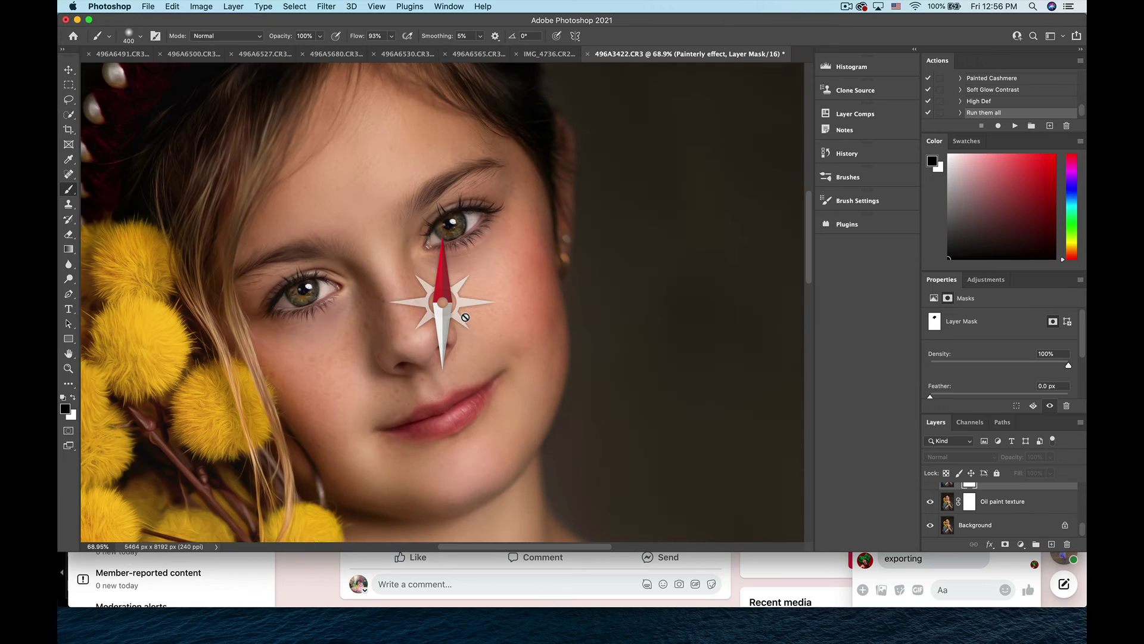
pyautogui.click(1011, 501)
pyautogui.click(1050, 456)
pyautogui.moveTo(1055, 474); pyautogui.dragTo(1067, 479)
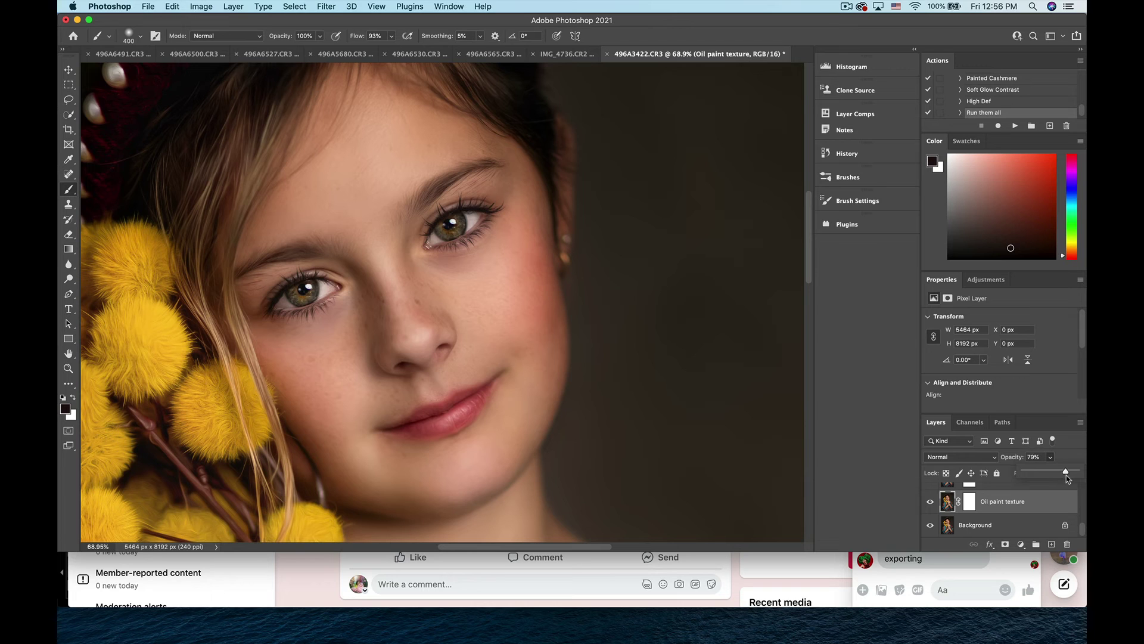
# Step: Scroll the canvas to bring the full portrait back into view
pyautogui.hscroll(-5, 502, 438)
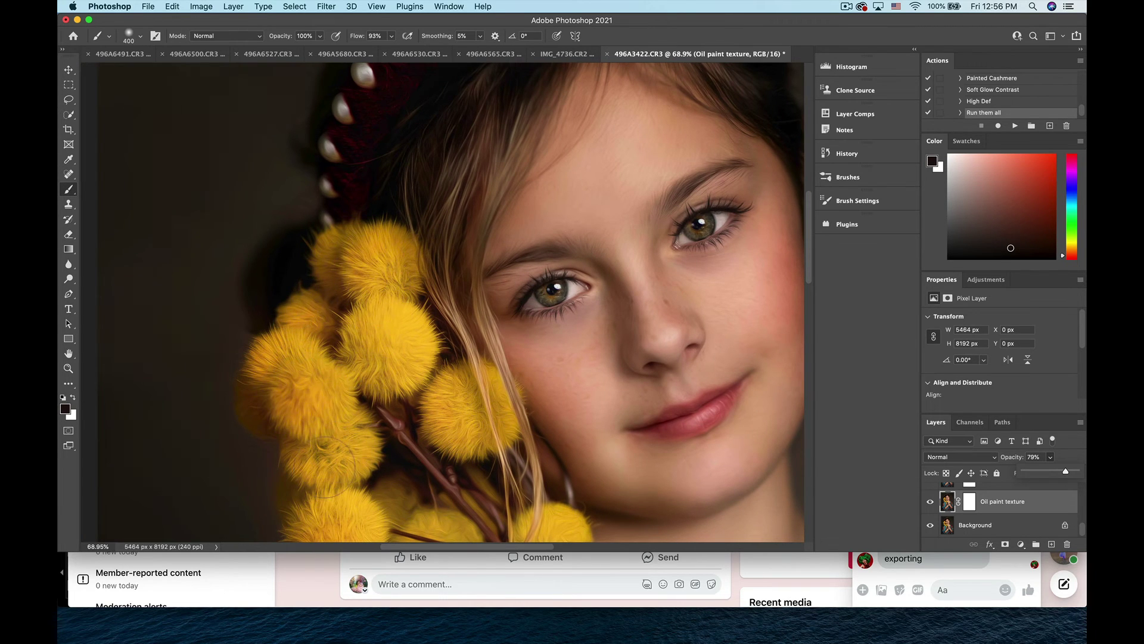
pyautogui.scroll(3, 325, 467)
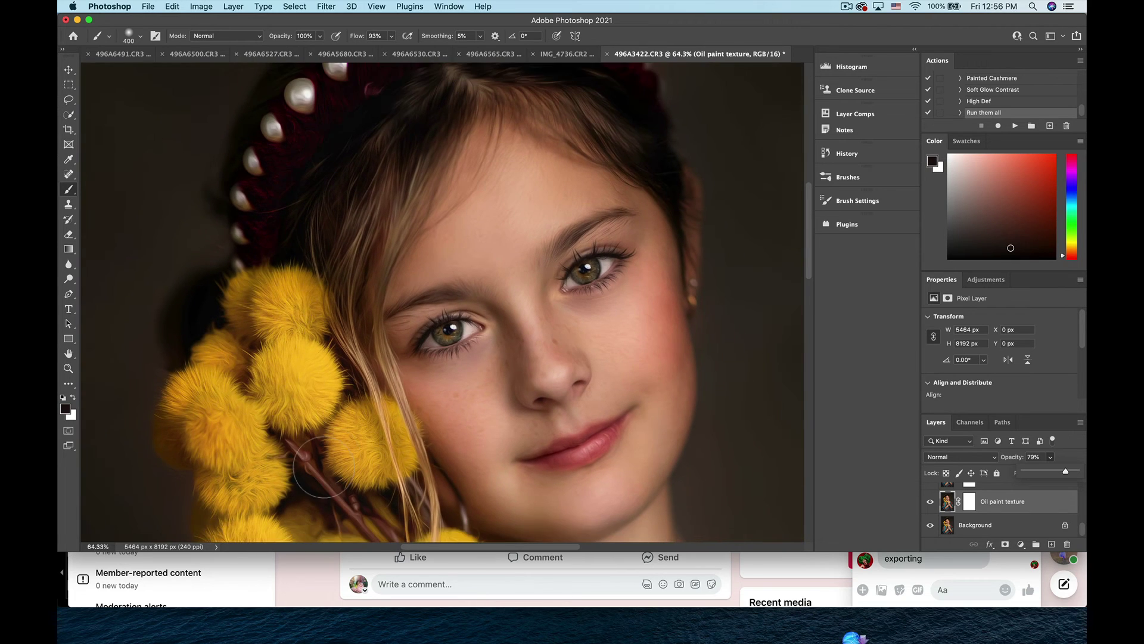
pyautogui.scroll(5, 324, 467)
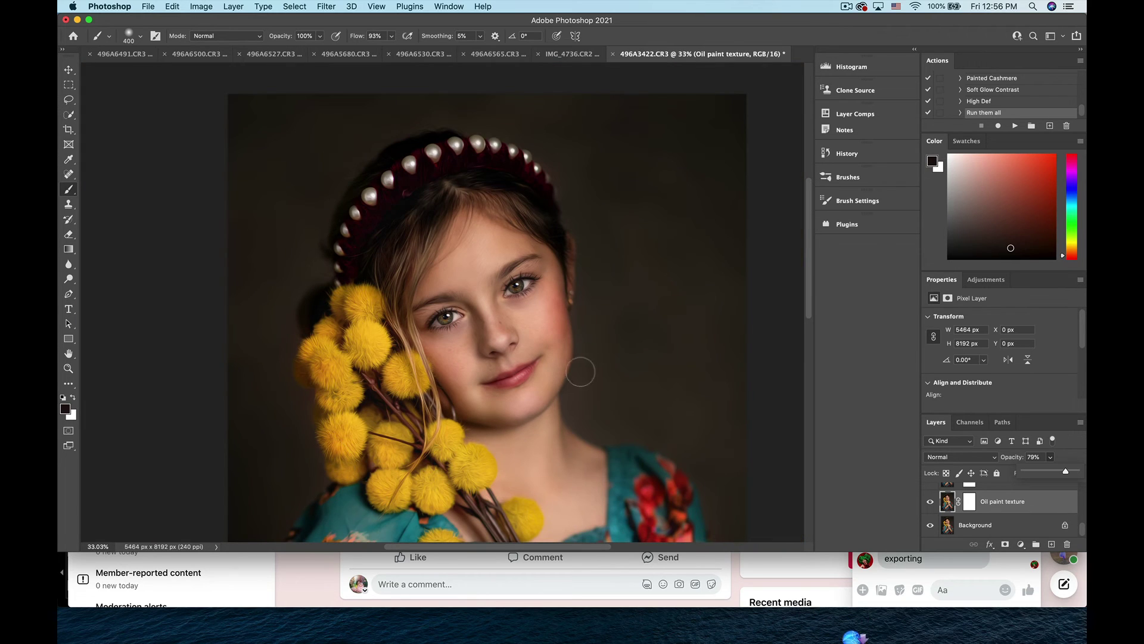
# Step: Target the Oil paint texture layer mask and set the brush flow to 100%
pyautogui.click(969, 502)
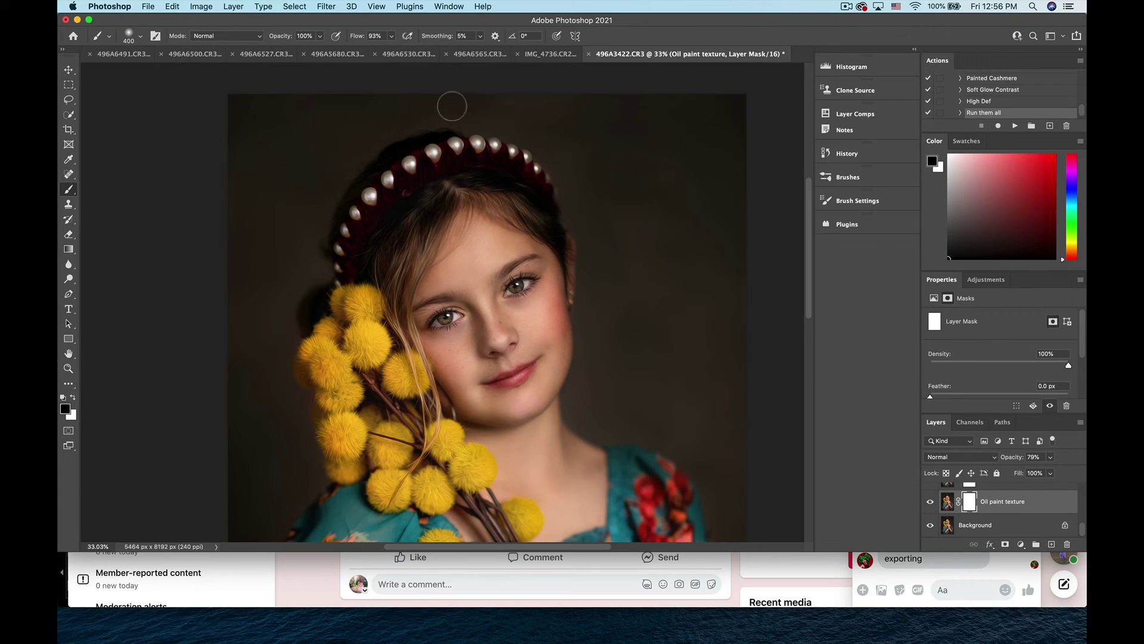
pyautogui.click(391, 35)
pyautogui.moveTo(416, 57); pyautogui.dragTo(402, 87)
# Step: Paint black over the girl's hands and arms on the mask, then view the whole image
pyautogui.scroll(5, 524, 329)
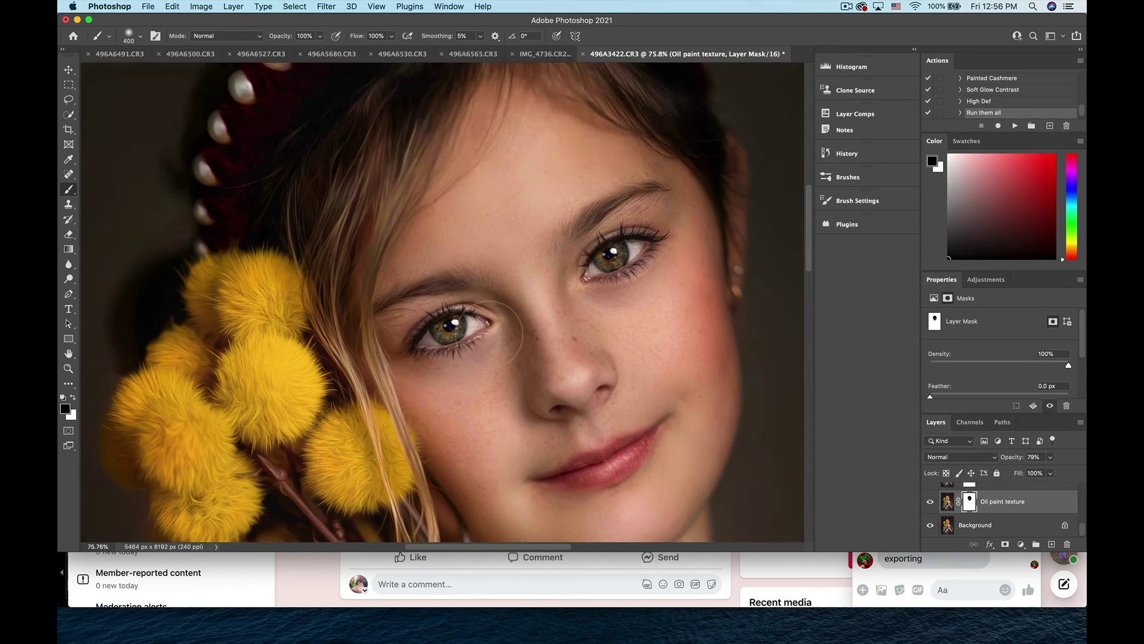
pyautogui.scroll(-3, 488, 334)
pyautogui.hscroll(3, 488, 334)
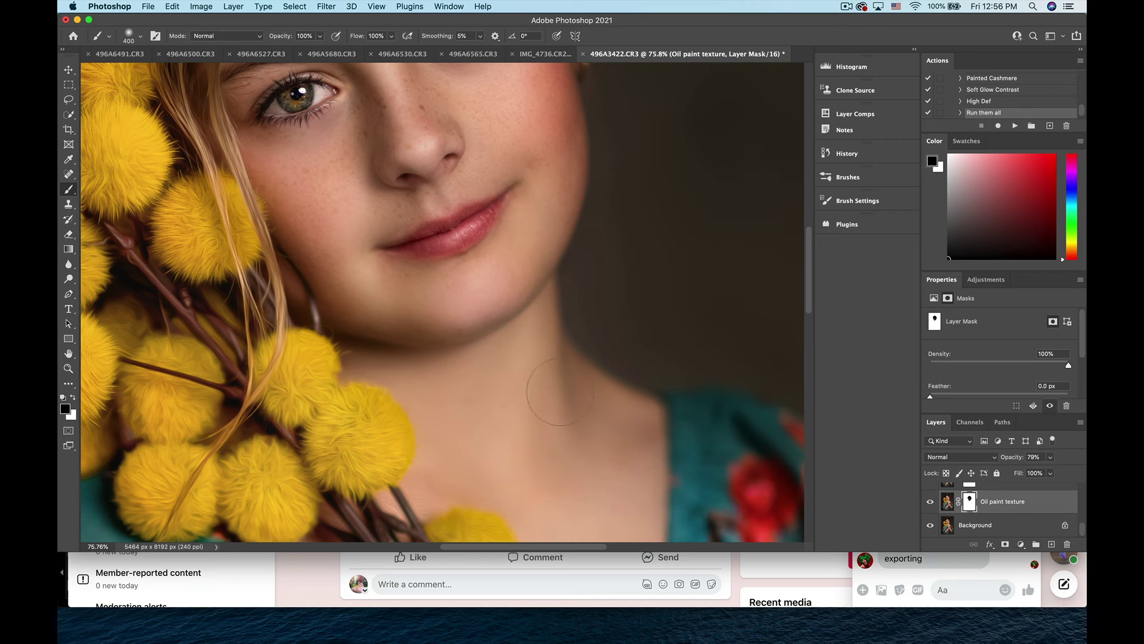
pyautogui.scroll(-15, 338, 274)
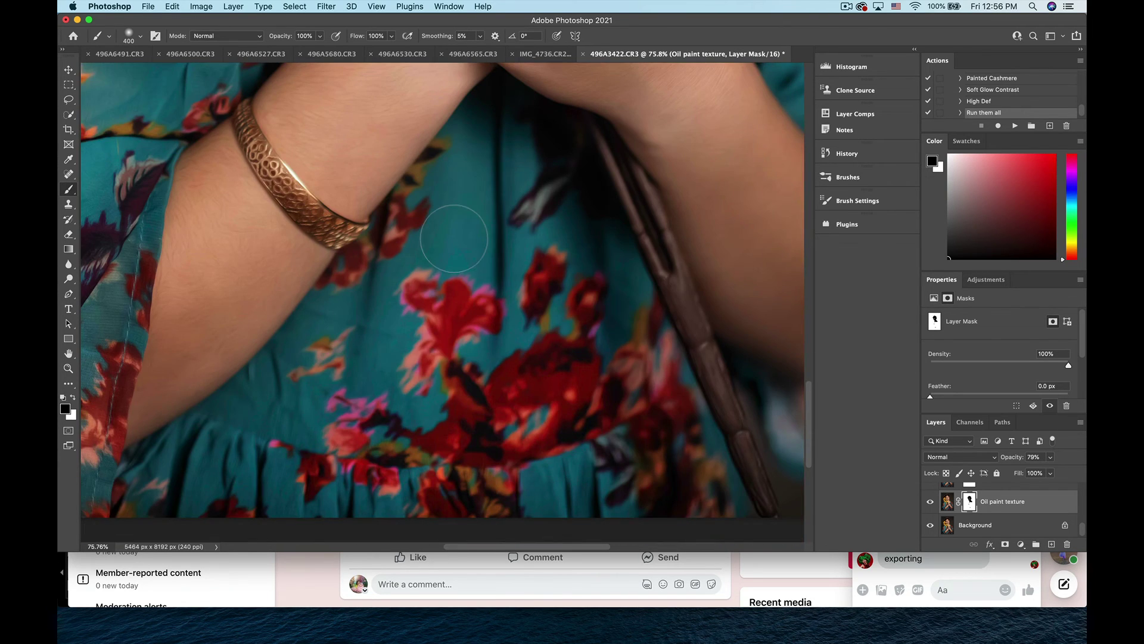
pyautogui.scroll(8, 454, 238)
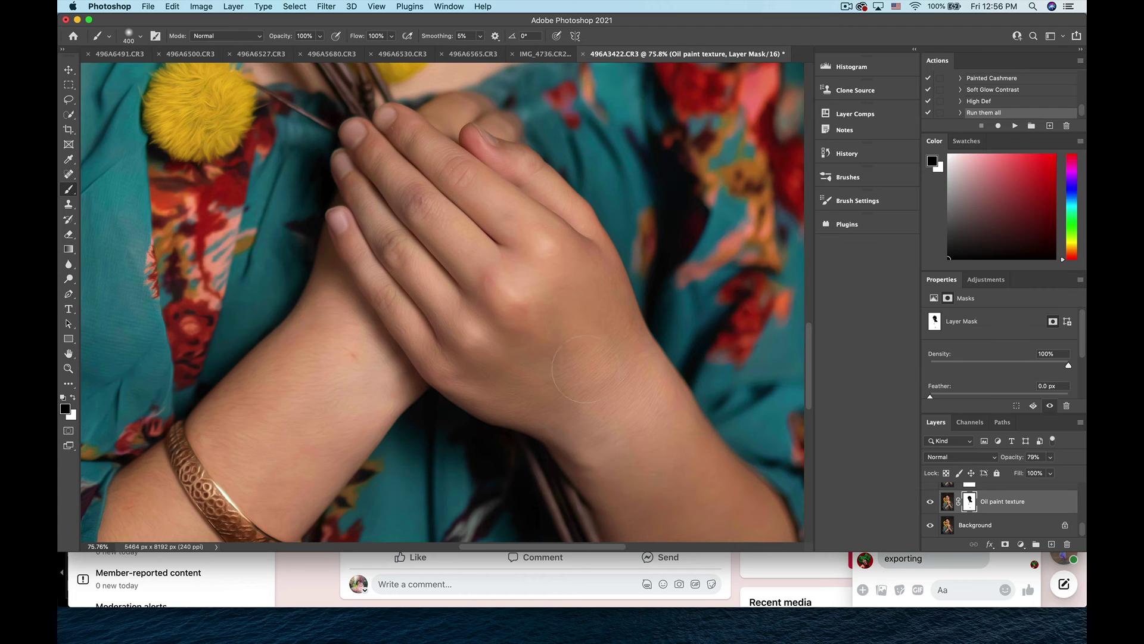
pyautogui.hscroll(10, 743, 529)
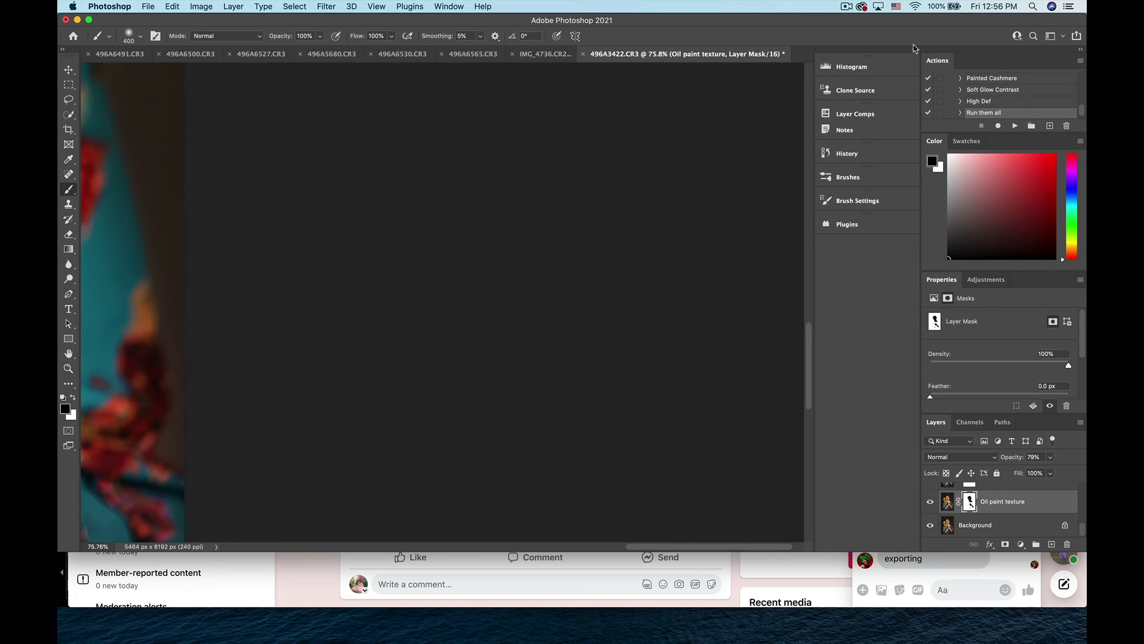
pyautogui.click(913, 50)
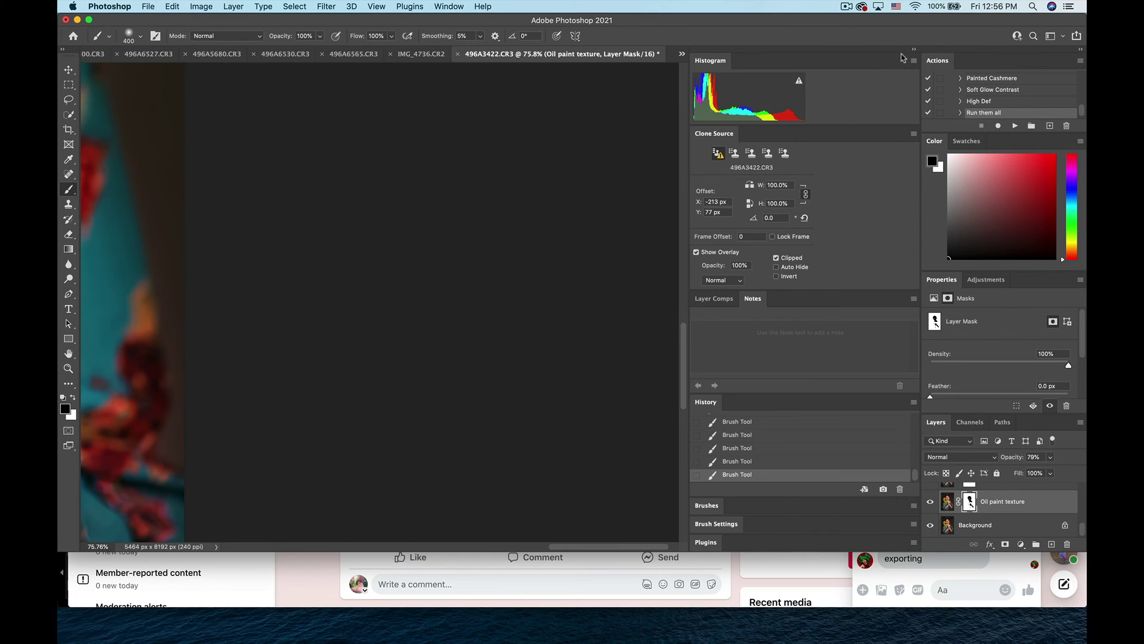
pyautogui.click(913, 50)
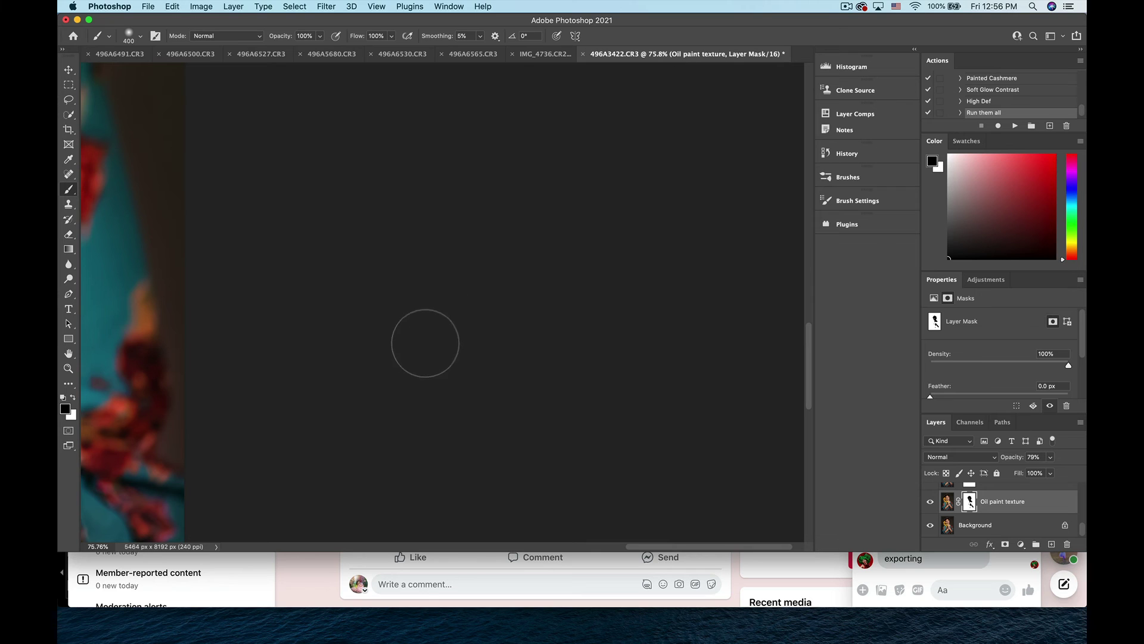
pyautogui.hscroll(-15, 299, 366)
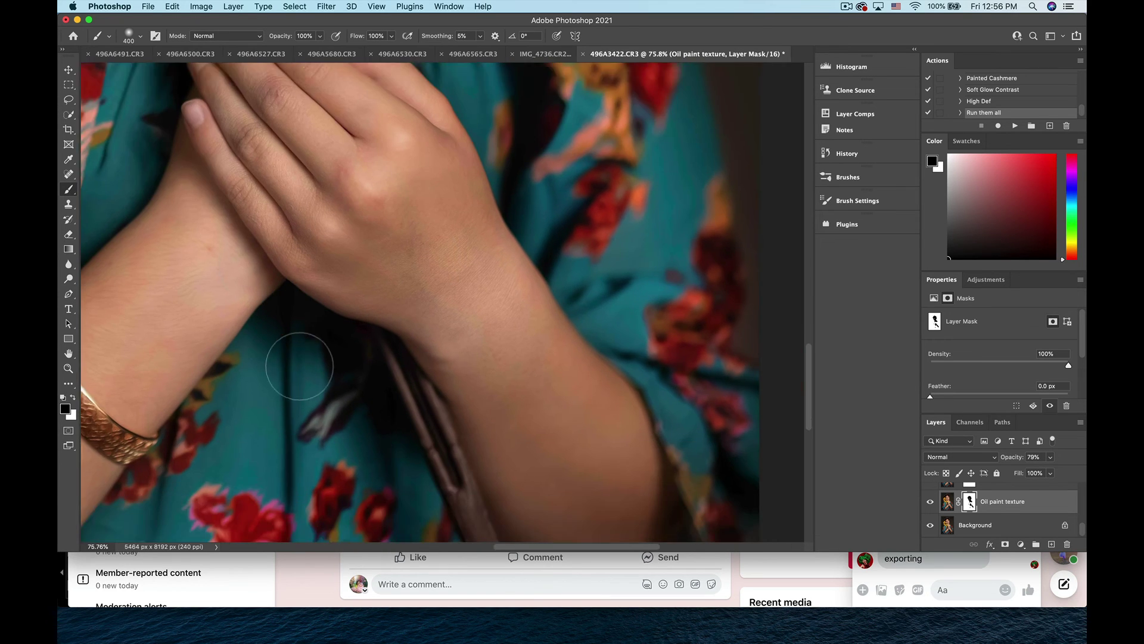
pyautogui.scroll(-5, 299, 366)
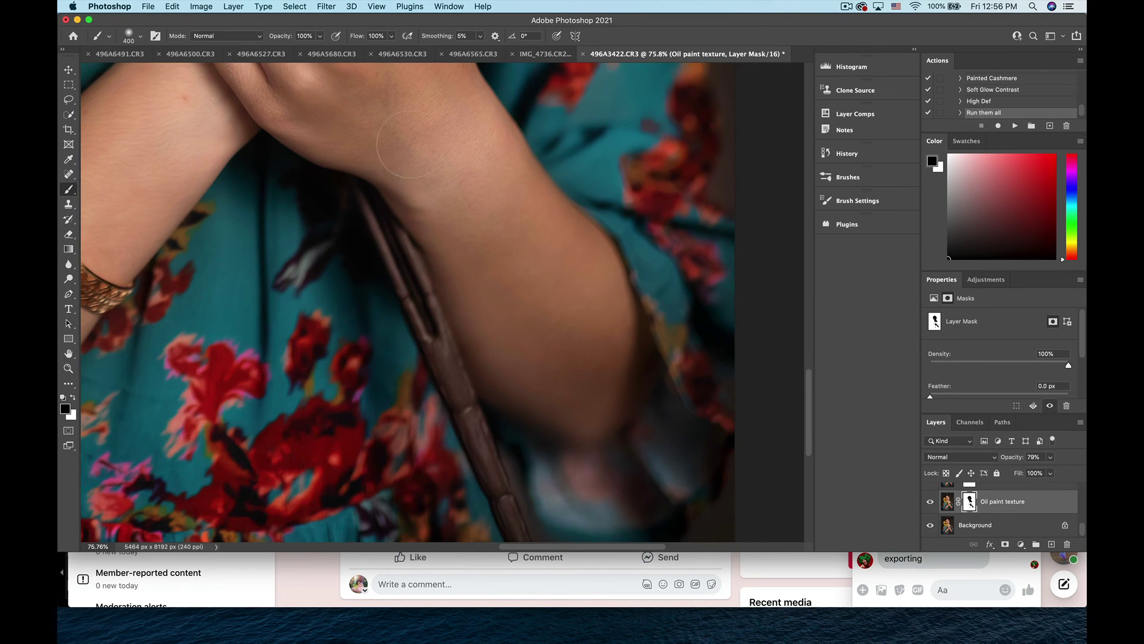
pyautogui.hscroll(-10, 572, 229)
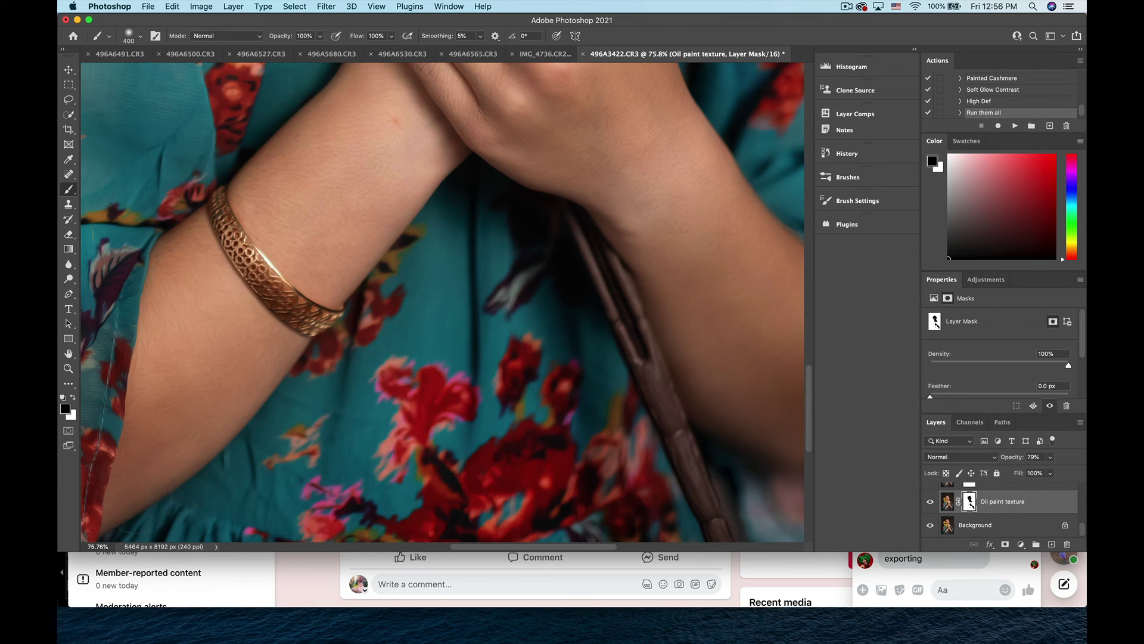
pyautogui.scroll(8, 358, 134)
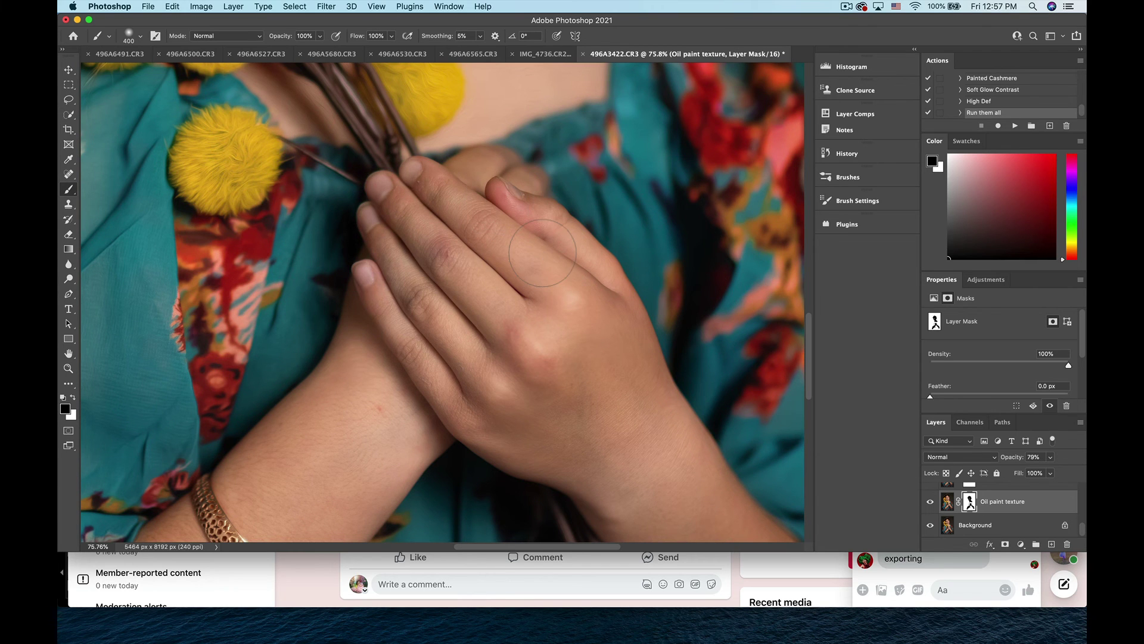
pyautogui.scroll(-1, 543, 253)
pyautogui.scroll(-8, 543, 253)
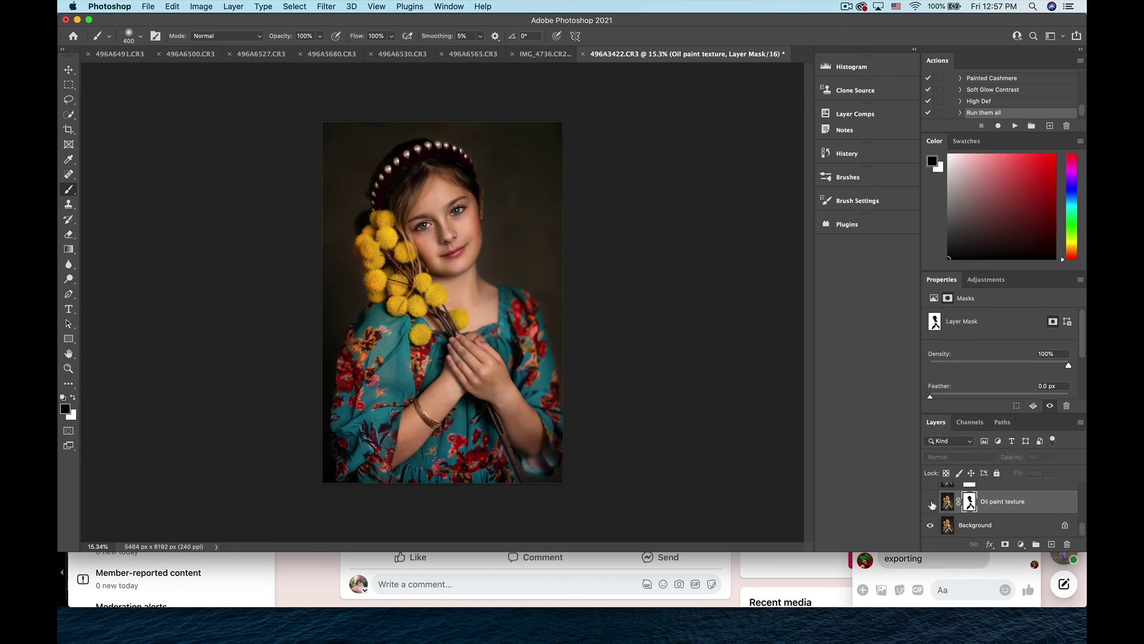
# Step: Toggle the Oil paint texture layer to compare, then lower its opacity from 79% to 55%
pyautogui.click(930, 502)
pyautogui.click(931, 502)
pyautogui.click(999, 503)
pyautogui.click(1050, 457)
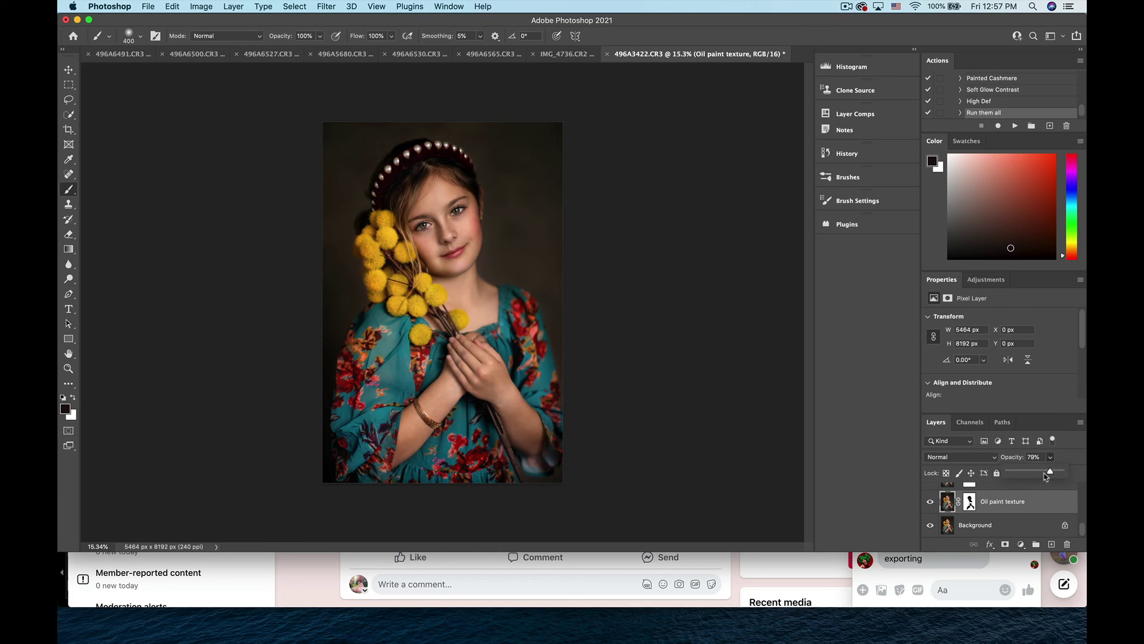
pyautogui.moveTo(1045, 473); pyautogui.dragTo(1042, 473)
pyautogui.scroll(3, 1013, 516)
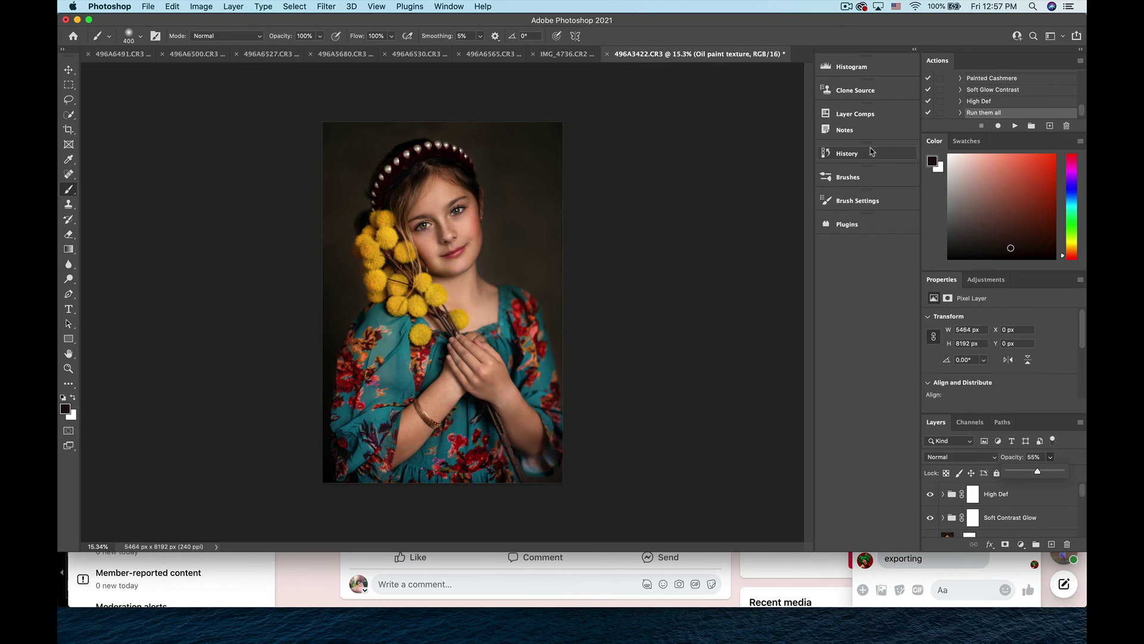
# Step: In the History panel, switch from Snapshot 4 (Save As) to Snapshot 5
pyautogui.click(847, 153)
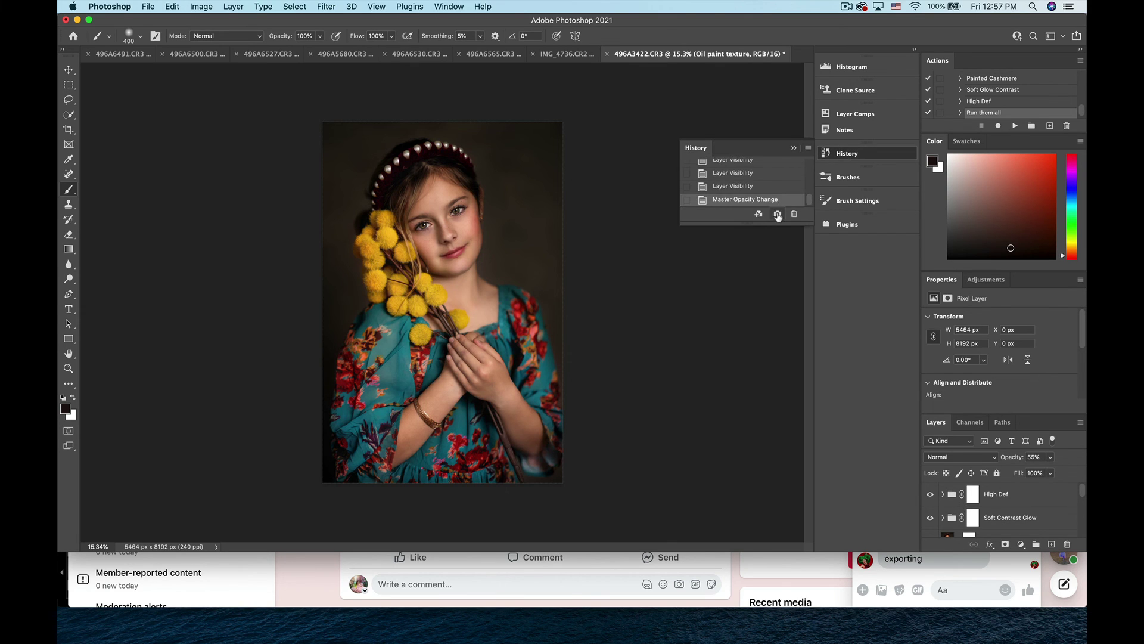
pyautogui.scroll(5, 751, 191)
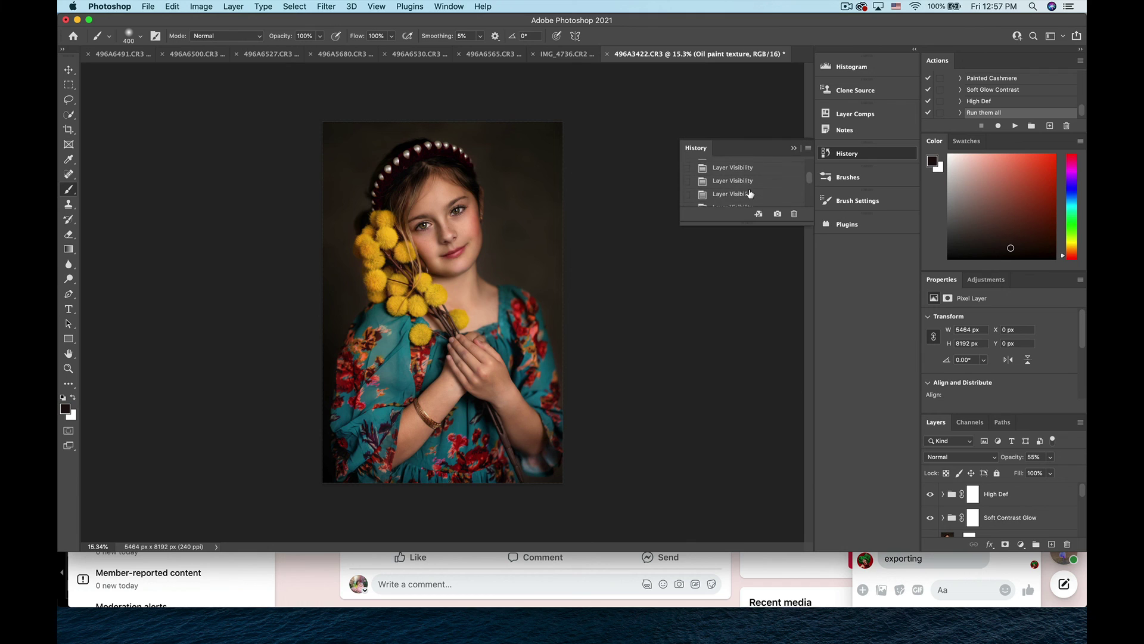
pyautogui.scroll(10, 750, 193)
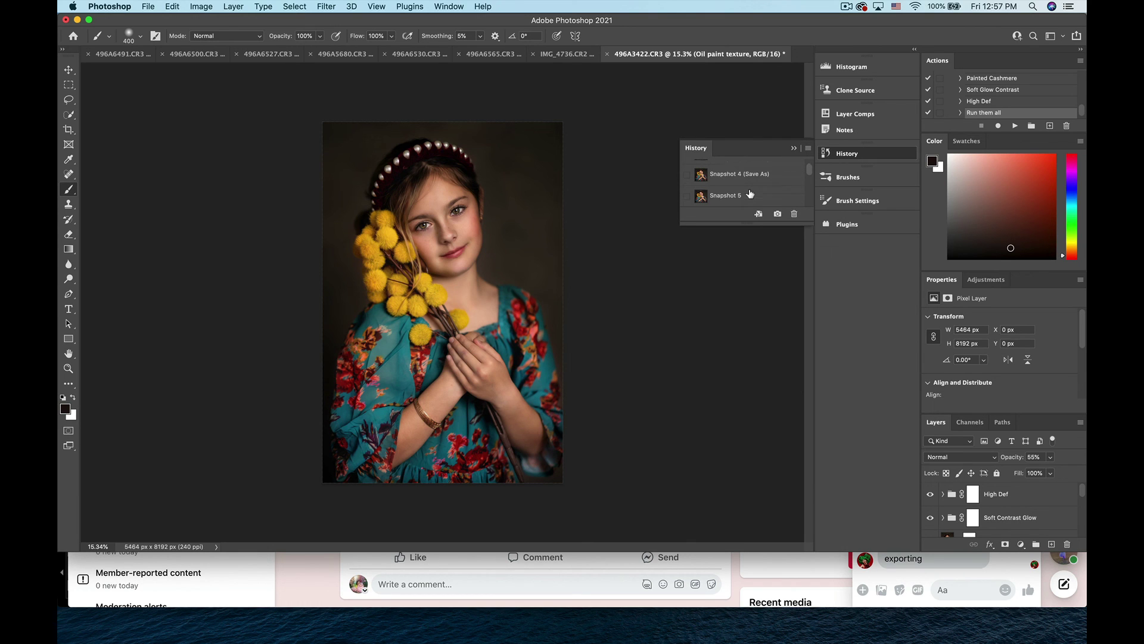
pyautogui.click(737, 175)
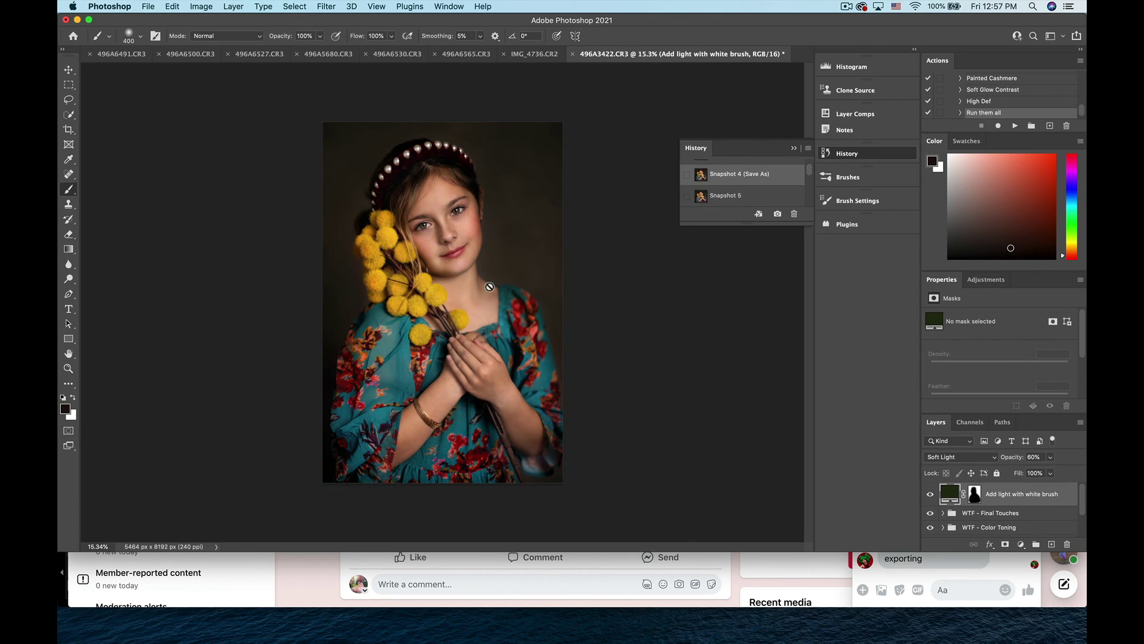
pyautogui.scroll(-2, 490, 287)
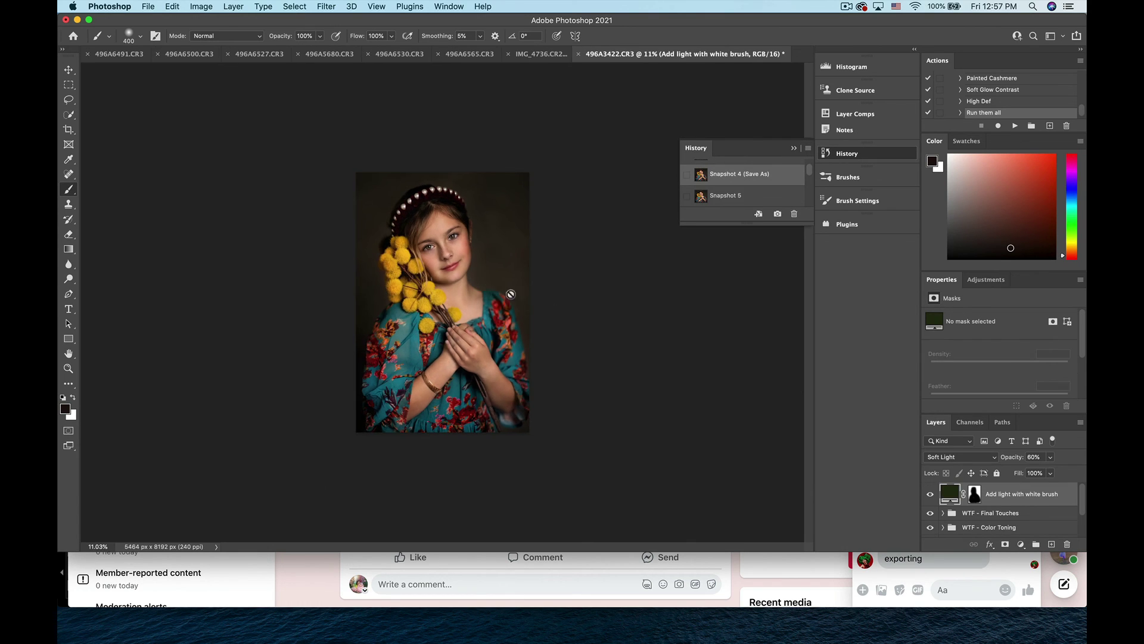
pyautogui.click(728, 197)
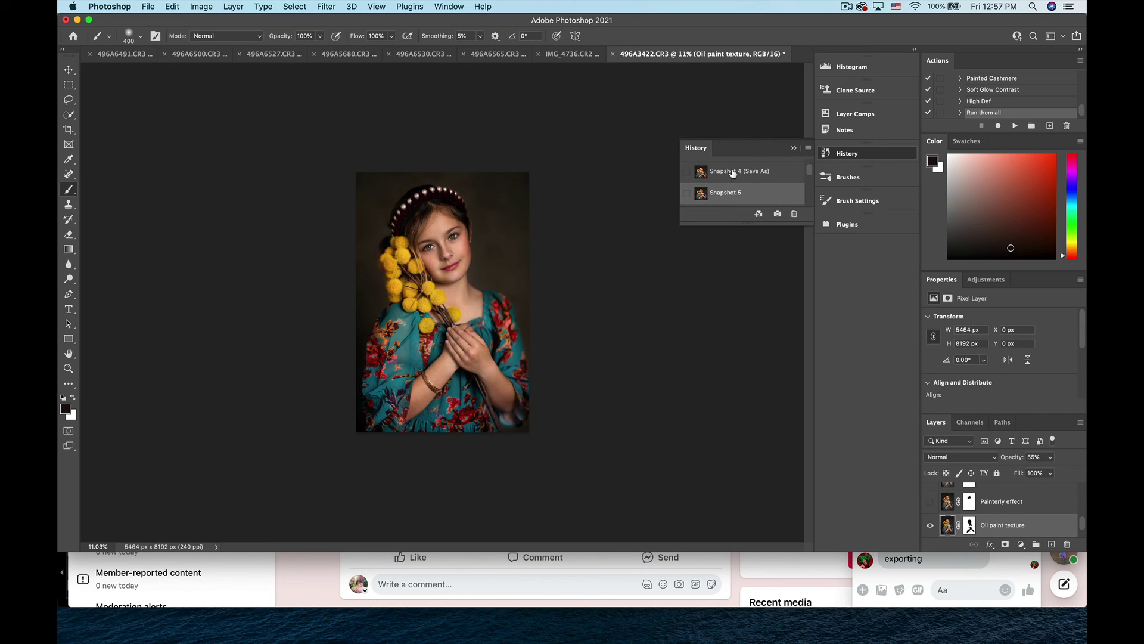
# Step: Alternate between Snapshot 4 and Snapshot 5 several times, ending on Snapshot 5
pyautogui.click(733, 173)
pyautogui.click(733, 197)
pyautogui.click(737, 175)
pyautogui.click(737, 193)
pyautogui.click(739, 174)
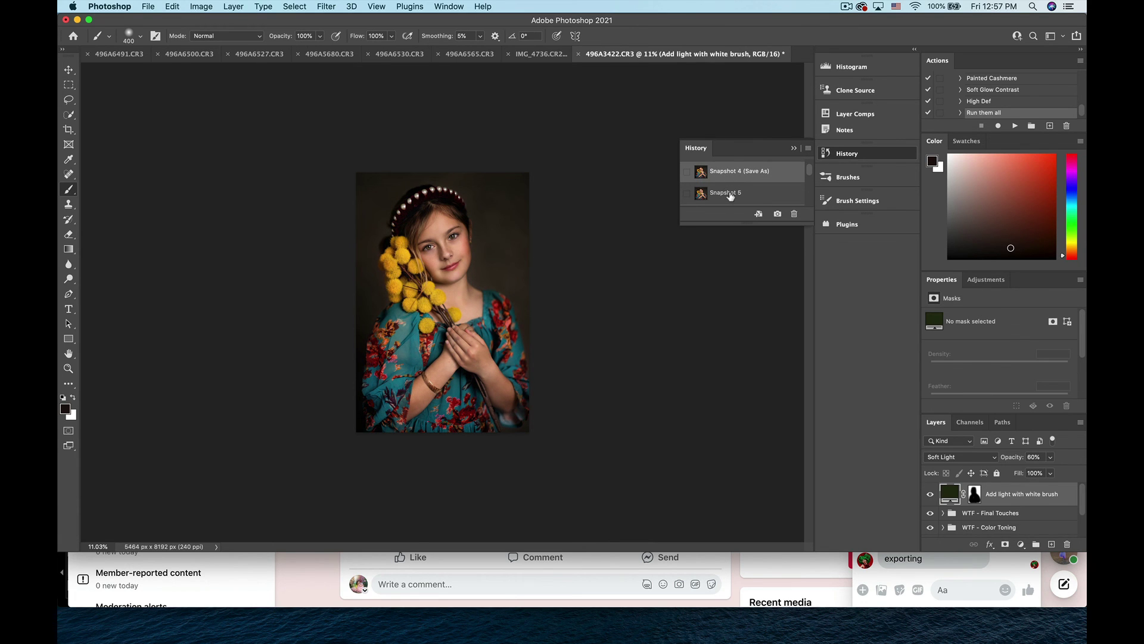
pyautogui.click(731, 195)
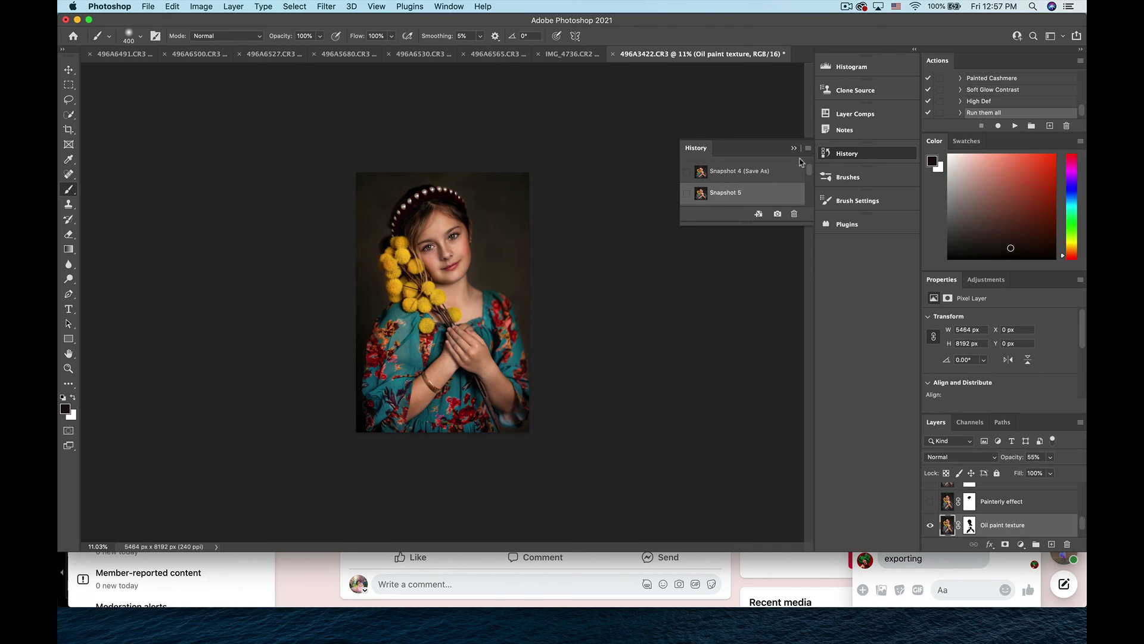
pyautogui.click(732, 173)
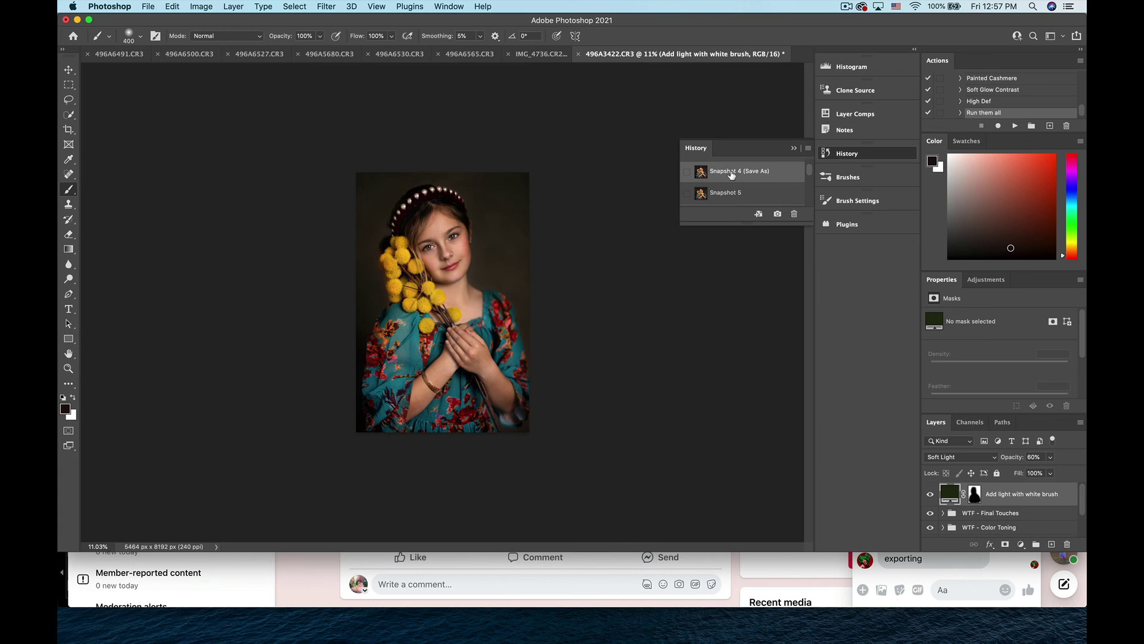
pyautogui.click(727, 194)
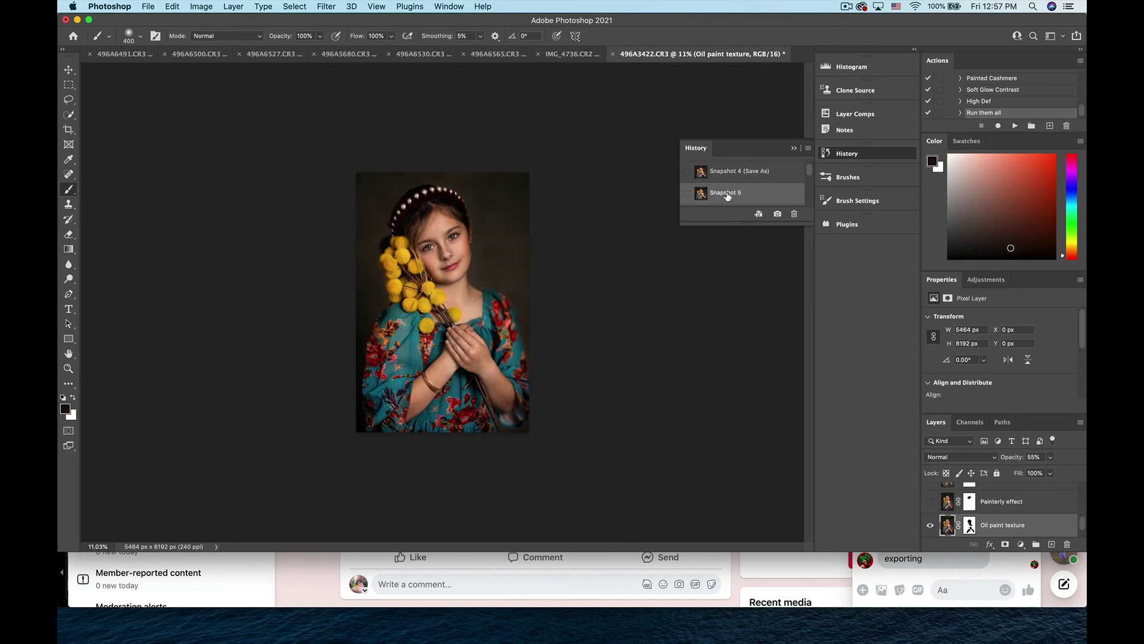
pyautogui.click(730, 183)
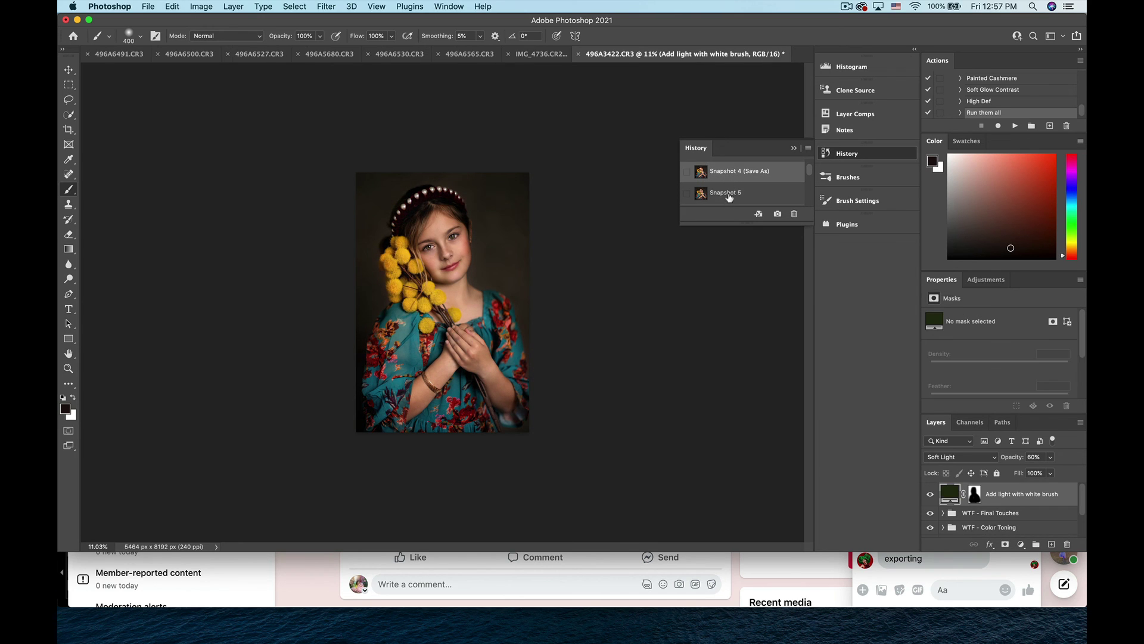
pyautogui.click(729, 198)
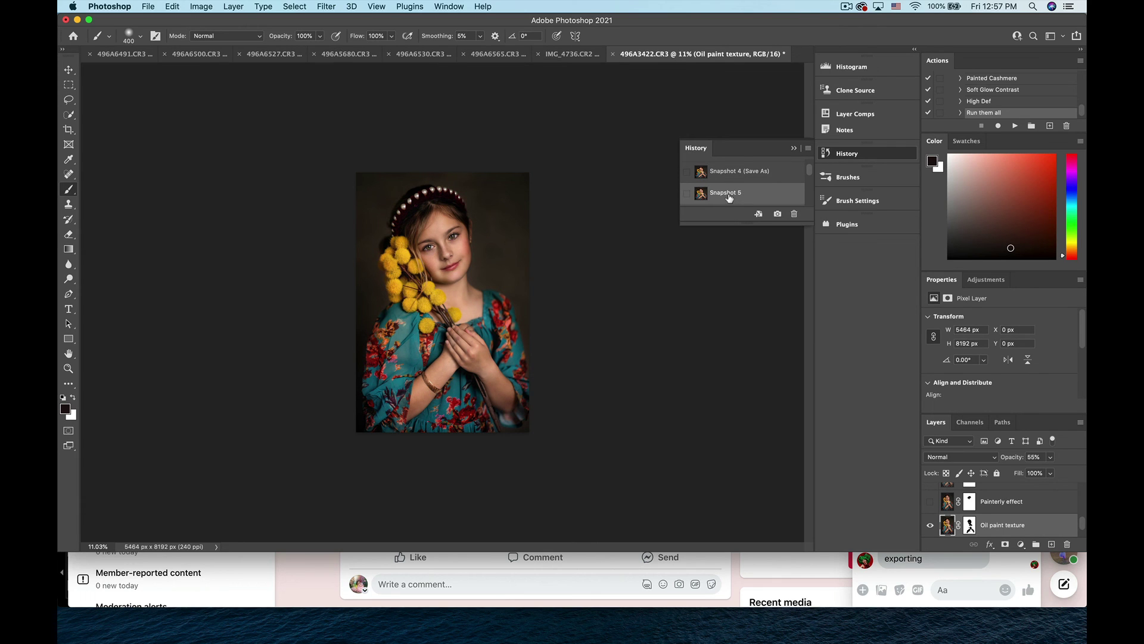
pyautogui.scroll(5, 1029, 506)
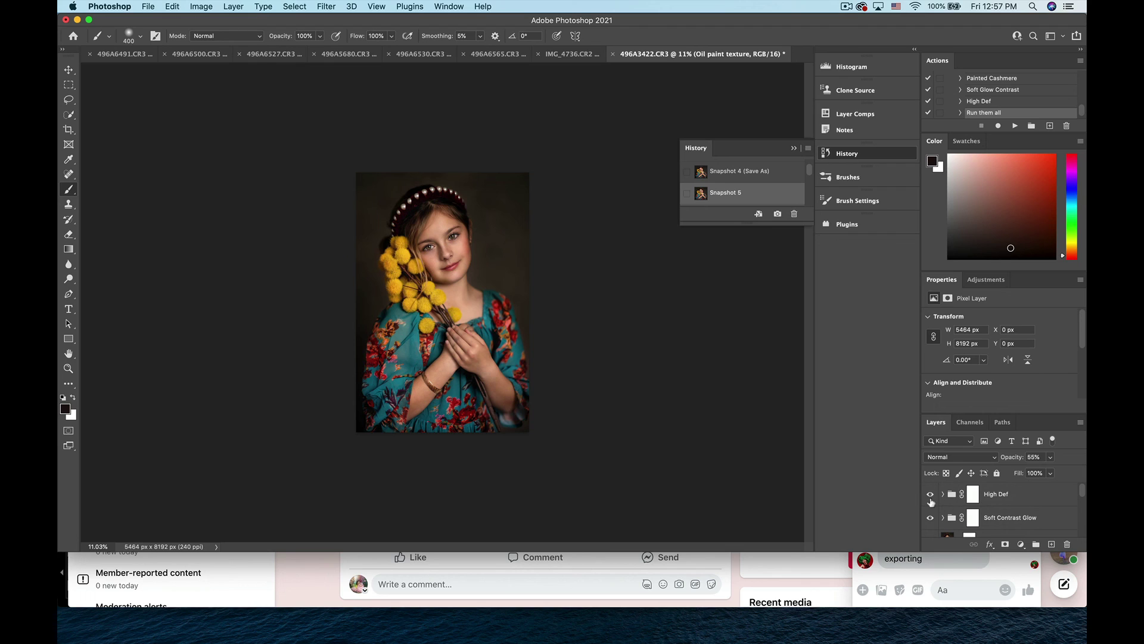